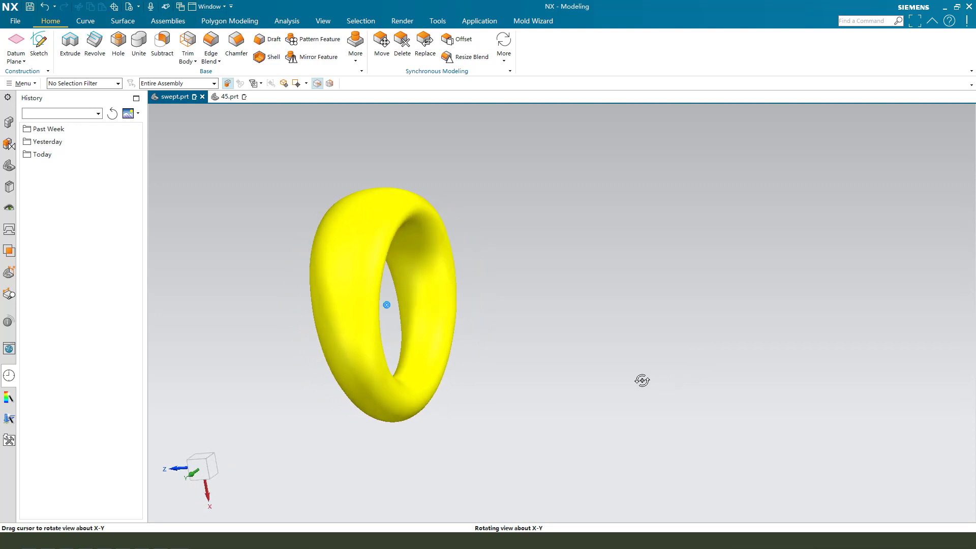
Orbit the finished ring to inspect it, then mark up and clear the reference drawing
middle_click_drag(642, 379, 703, 383)
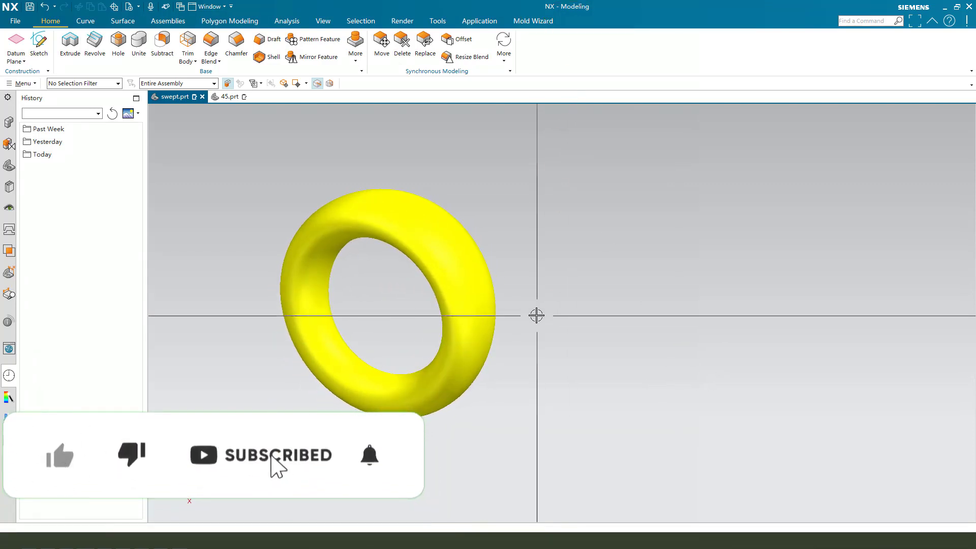
middle_click_drag(537, 316, 519, 308)
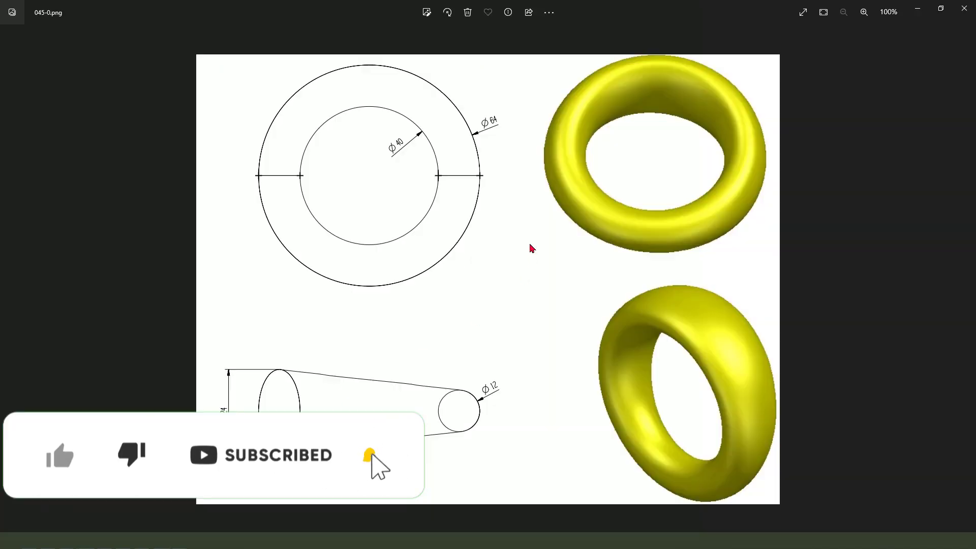
mouse_move(290, 68)
left_mouse_down()
mouse_move(679, 76)
mouse_move(686, 381)
mouse_move(299, 491)
left_mouse_up()
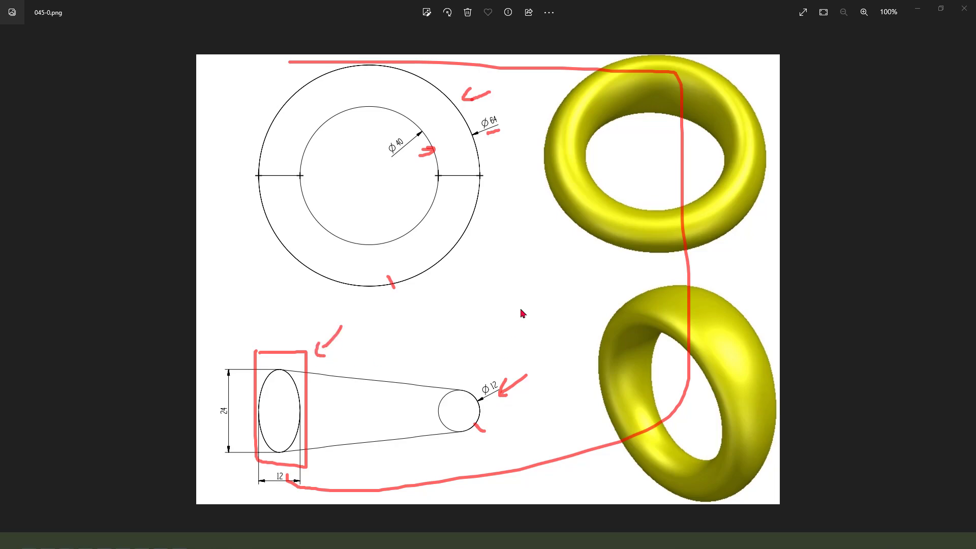
key("Escape")
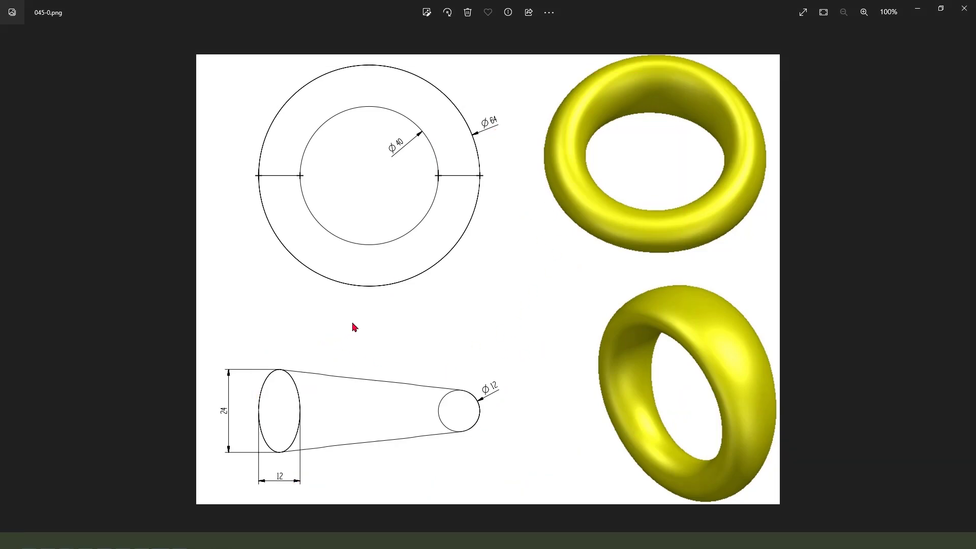
Bring NX forward, switch to the empty 45.prt part, and return to the Home commands
left_click(84, 541)
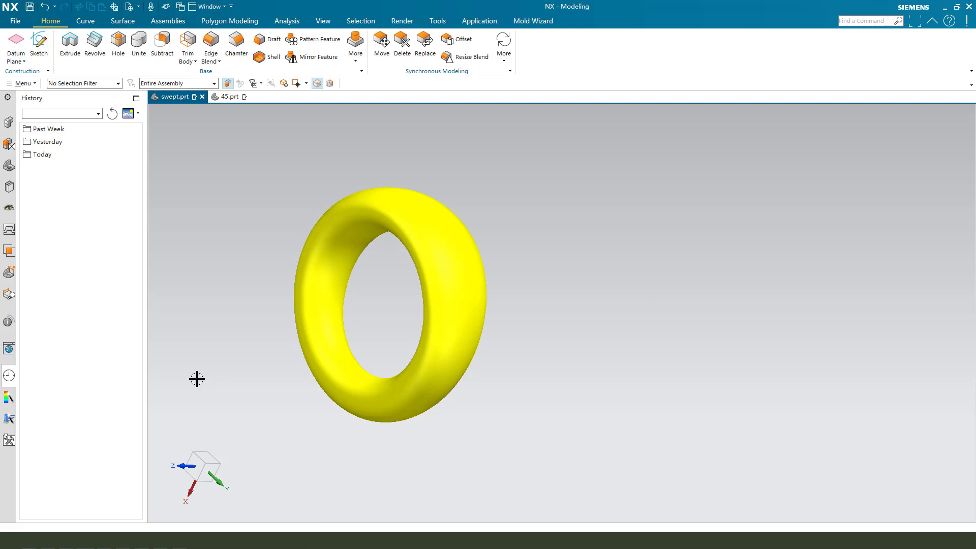
left_click(228, 98)
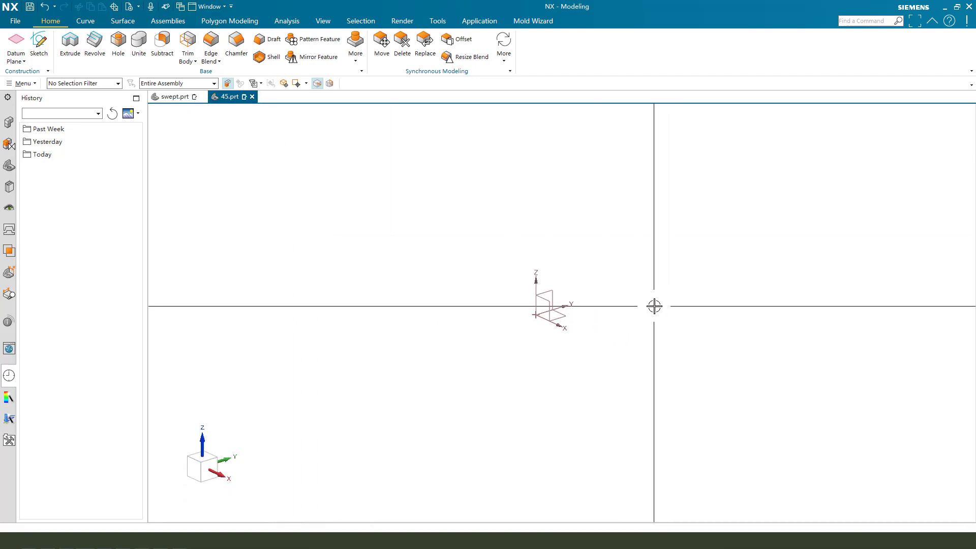
left_click(122, 21)
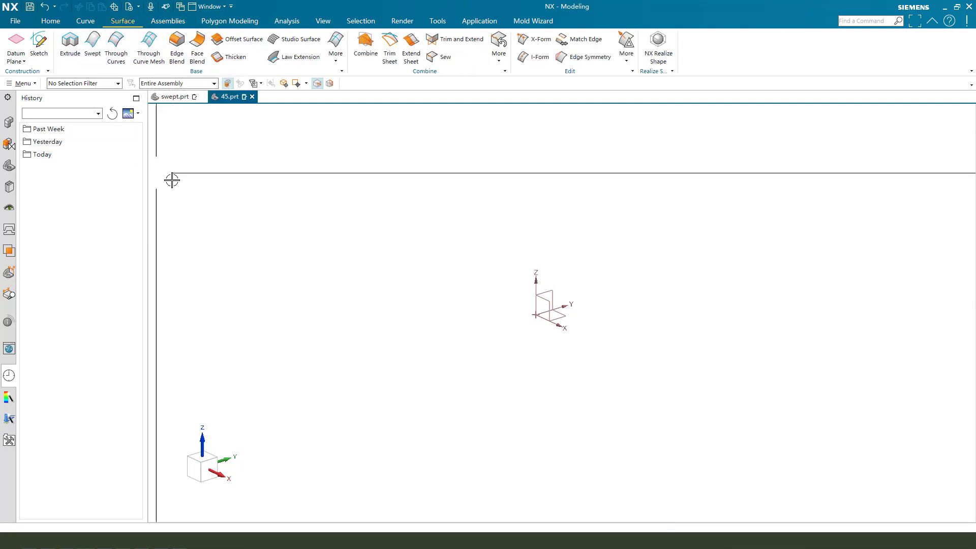
left_click(51, 20)
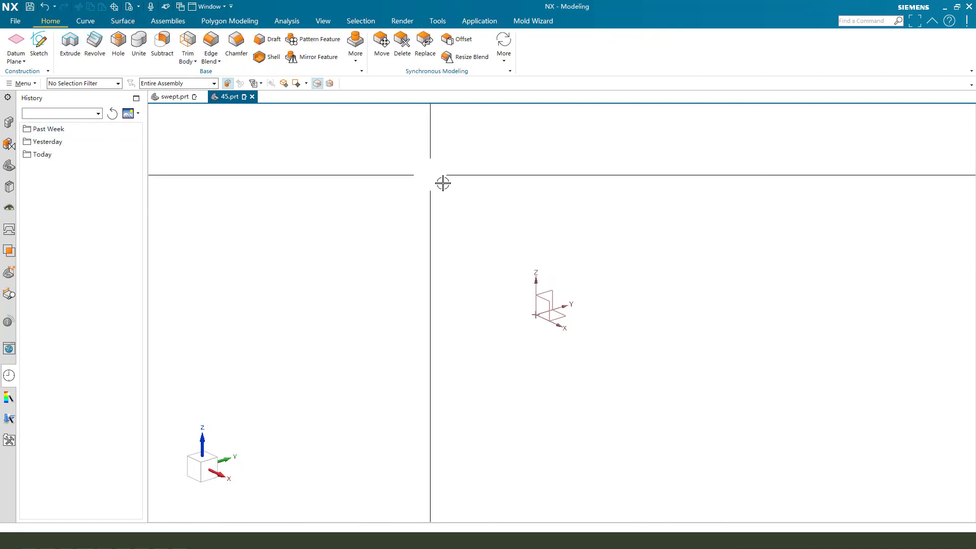
Create a sketch on the XZ datum plane and choose the Circle tool
left_click(51, 53)
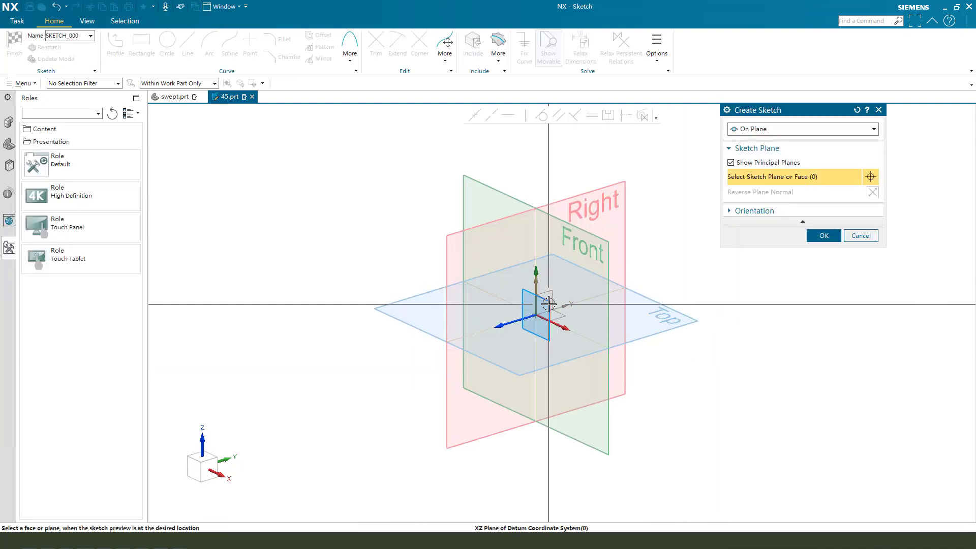
left_click(545, 306)
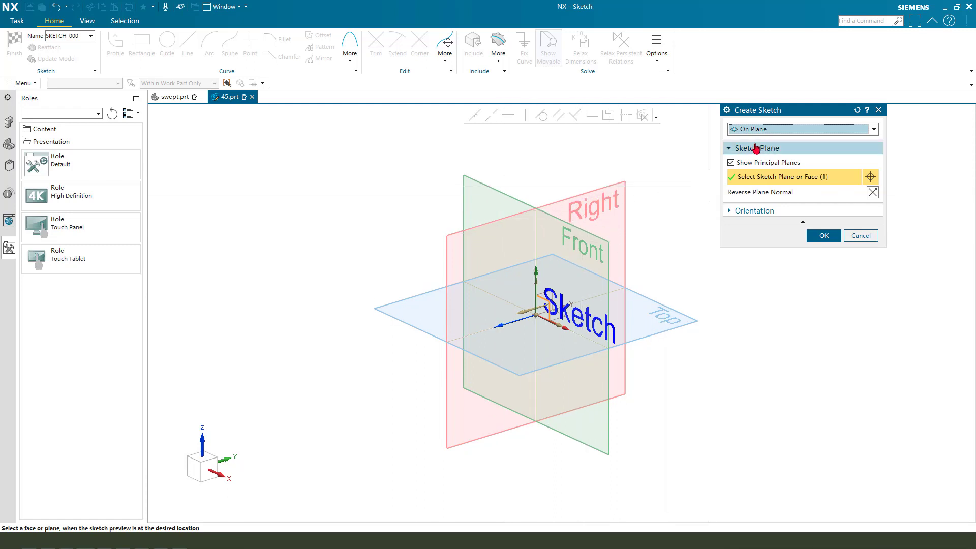
left_click(824, 236)
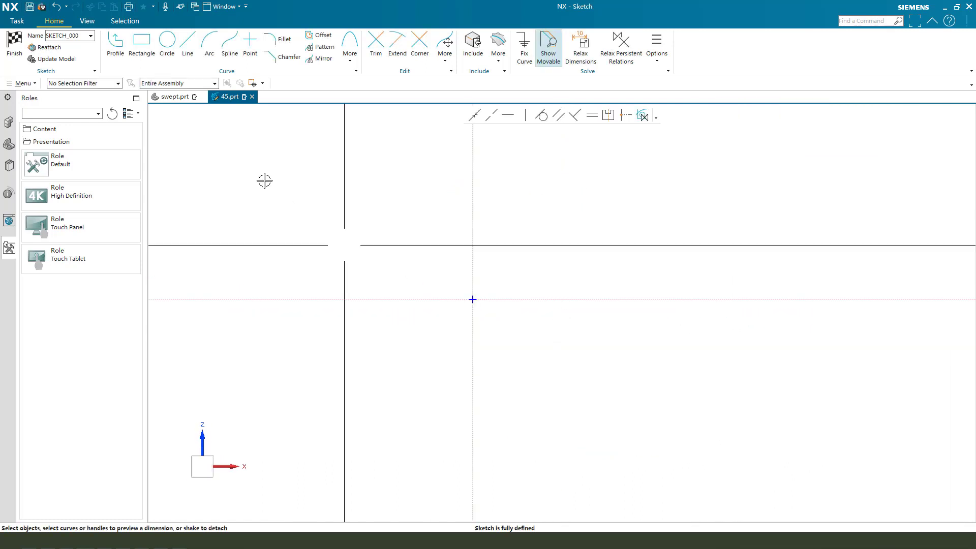
left_click(167, 42)
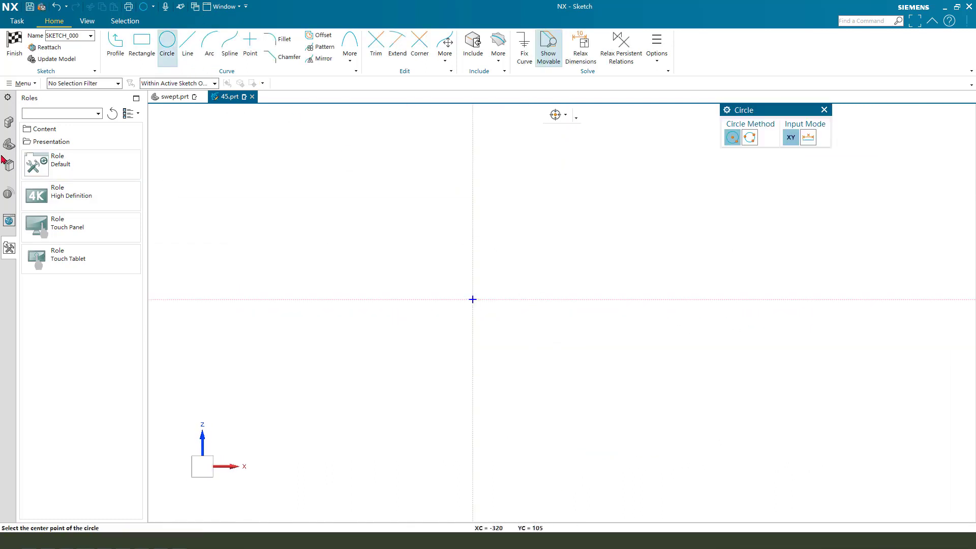
Draw two concentric circles centred on the sketch origin
left_click(473, 299)
left_click(543, 264)
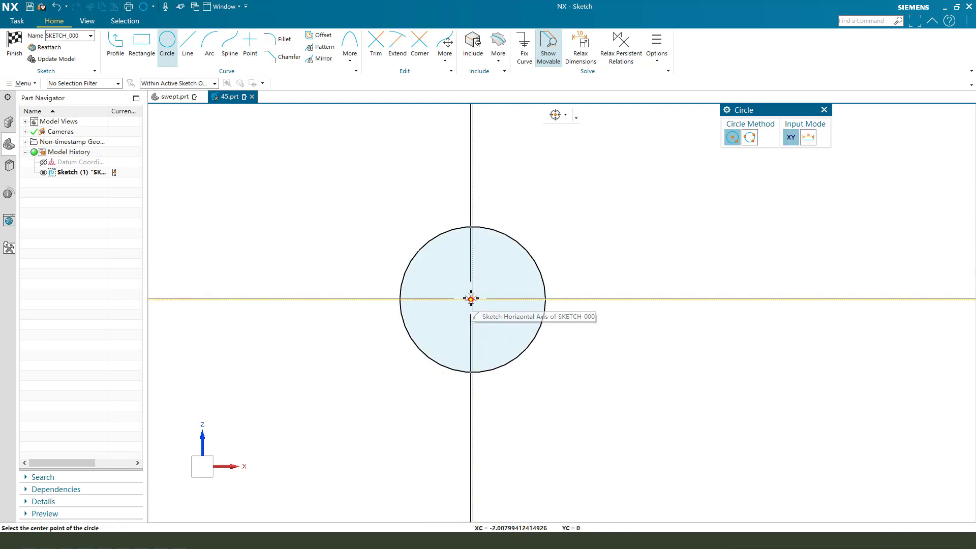
left_click(473, 299)
left_click(544, 243)
key("Escape")
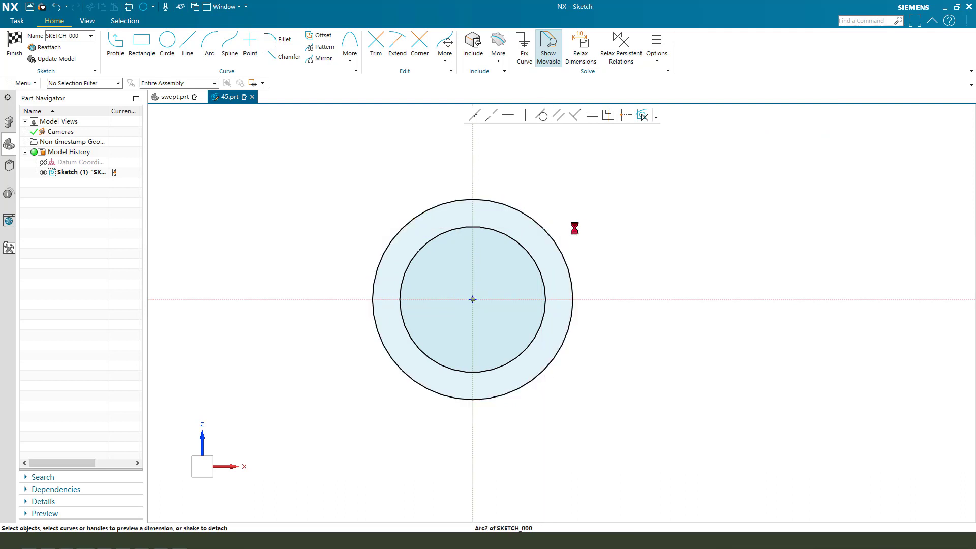
Dimension the outer circle Ø64, scaling the sketch, and the inner circle Ø40
left_click(572, 299)
left_click(599, 231)
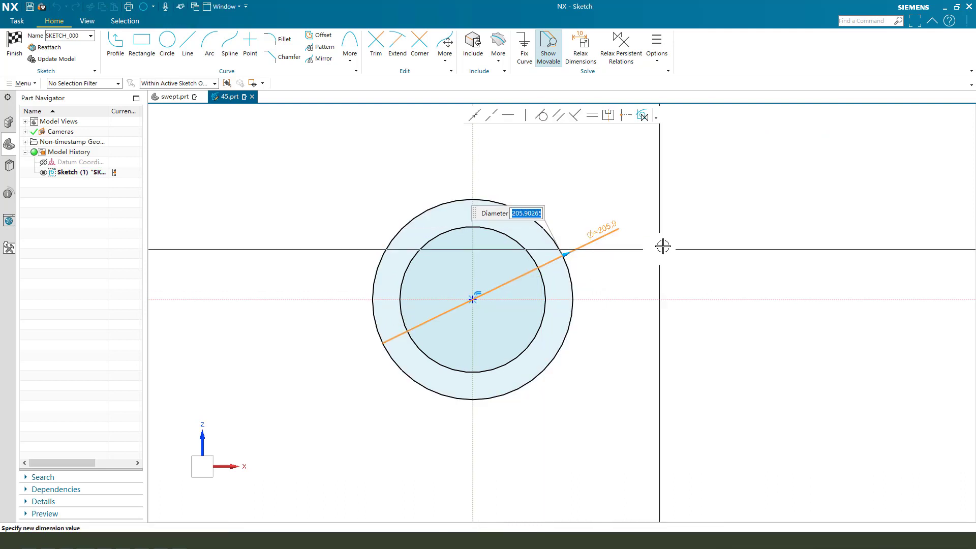
key("Return")
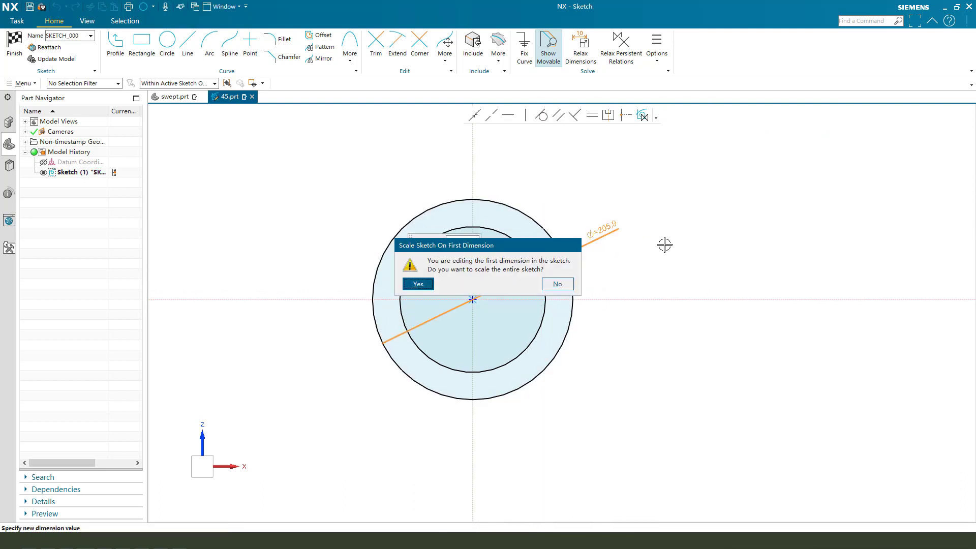
key("Return")
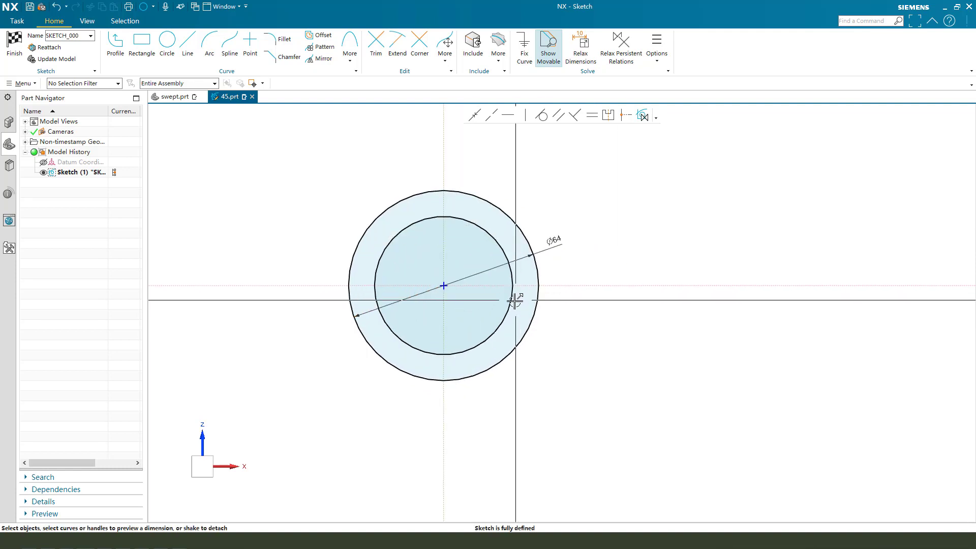
left_click(506, 302)
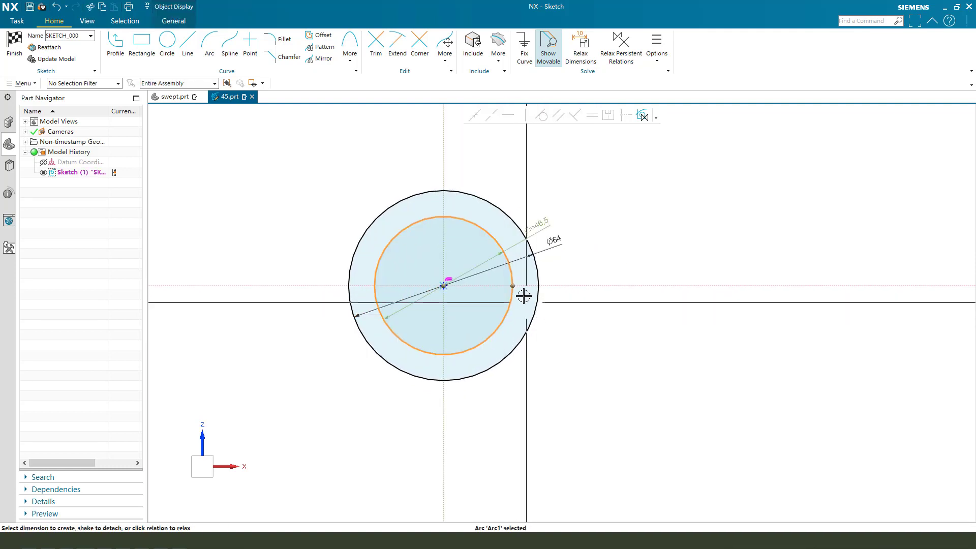
left_click(579, 343)
key("Return")
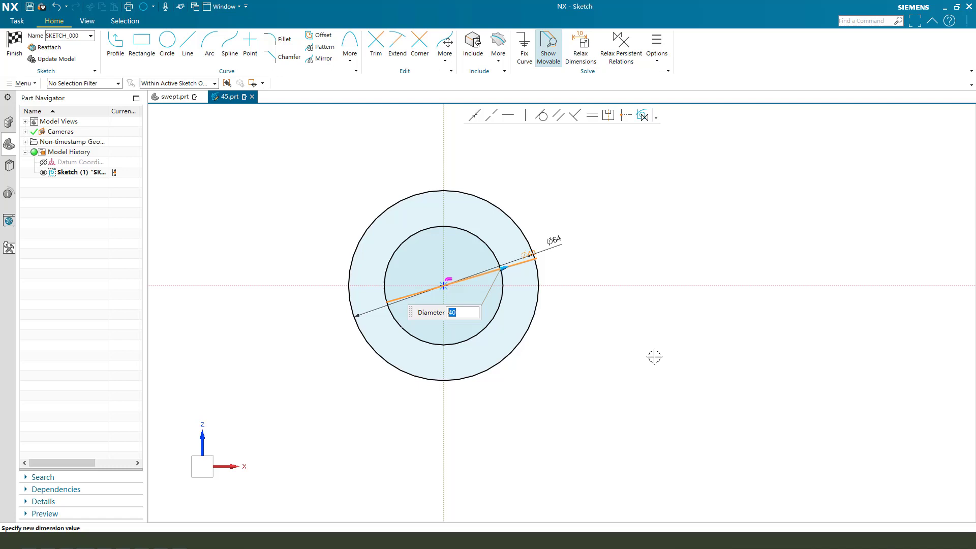
middle_click(654, 360)
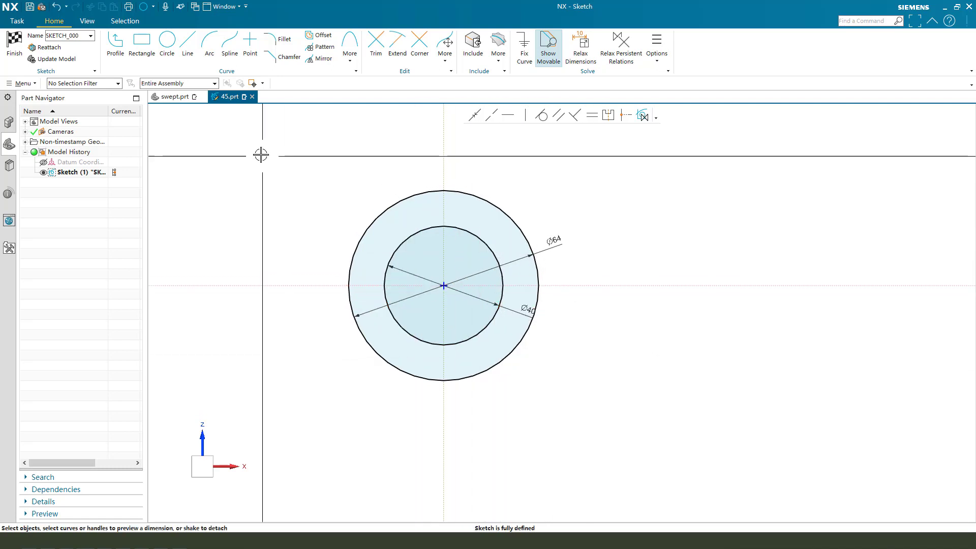
Finish the circle sketch, orbit to face the circles, and open the Part Navigator
left_click(16, 46)
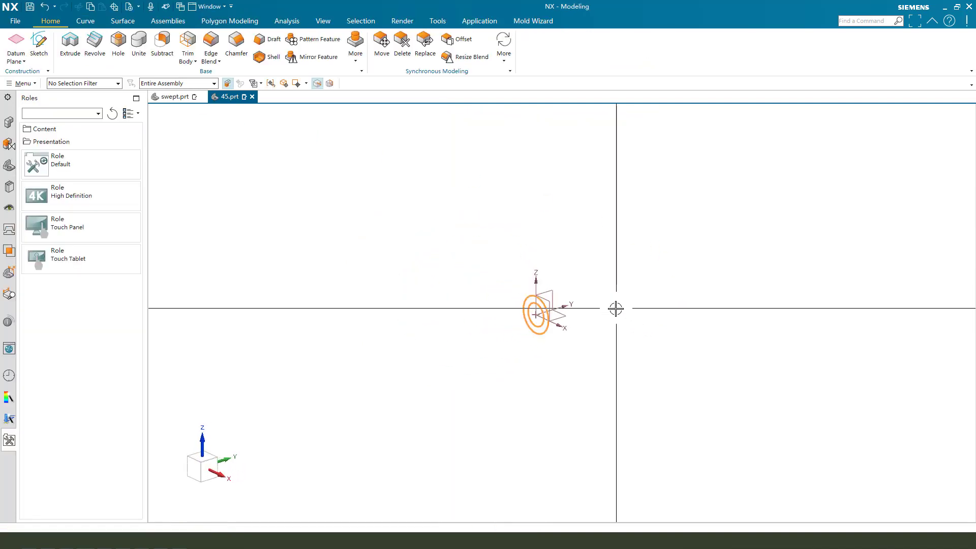
scroll(616, 310, "up", 3)
mouse_move(606, 334)
middle_mouse_down()
mouse_move(542, 330)
mouse_move(545, 314)
mouse_move(477, 335)
mouse_move(552, 348)
mouse_move(610, 340)
mouse_move(523, 361)
middle_mouse_up()
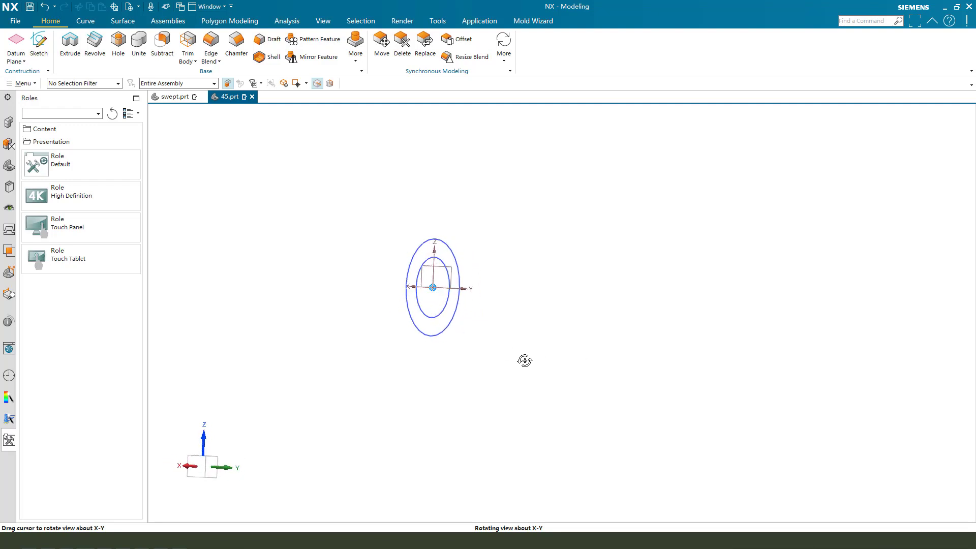
left_click(10, 157)
Create a second sketch on the Right datum plane and recentre the view
left_click(39, 44)
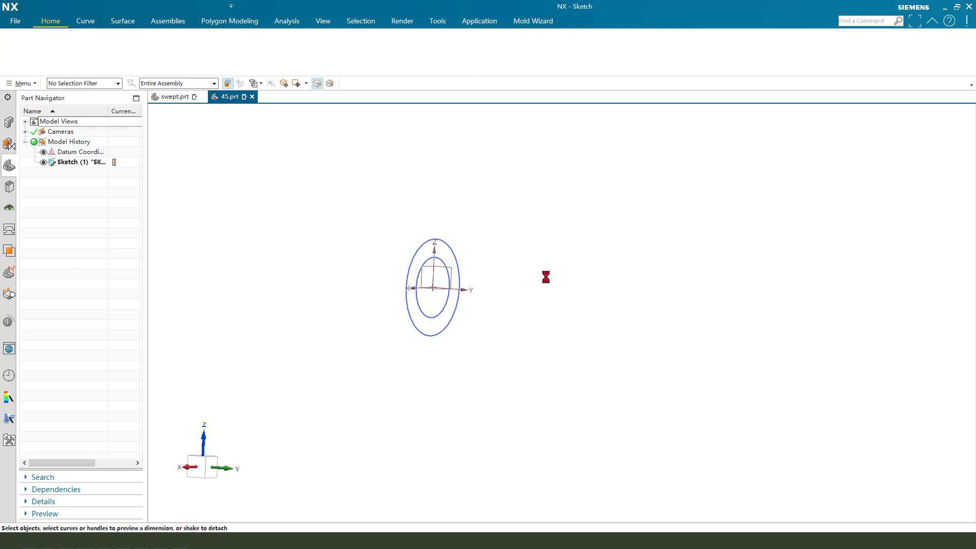
left_click(498, 163)
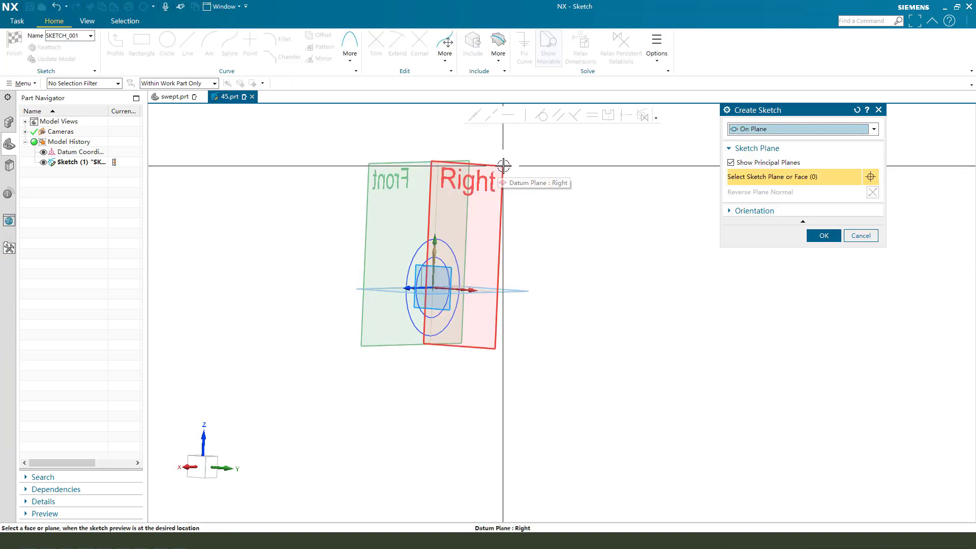
middle_click(644, 294)
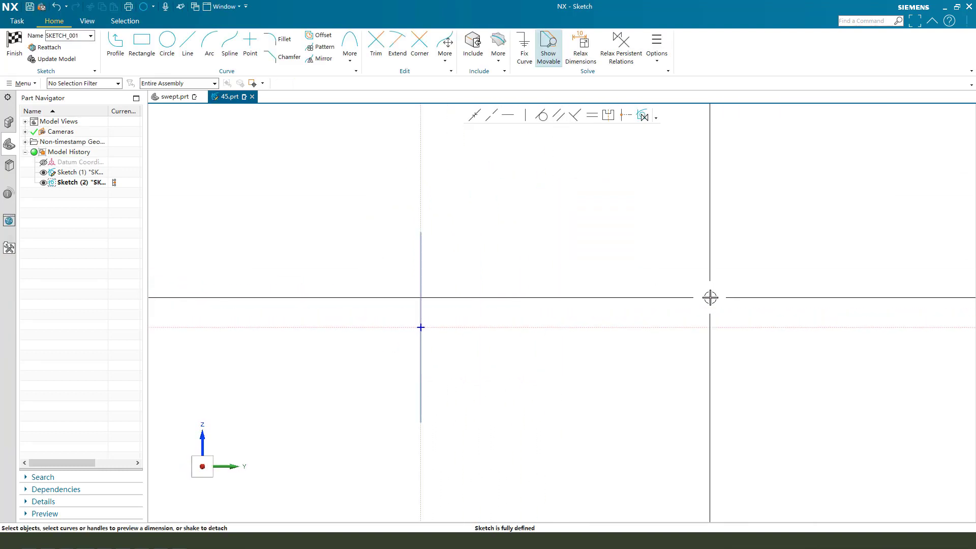
middle_click_drag(711, 309, 430, 124, "shift")
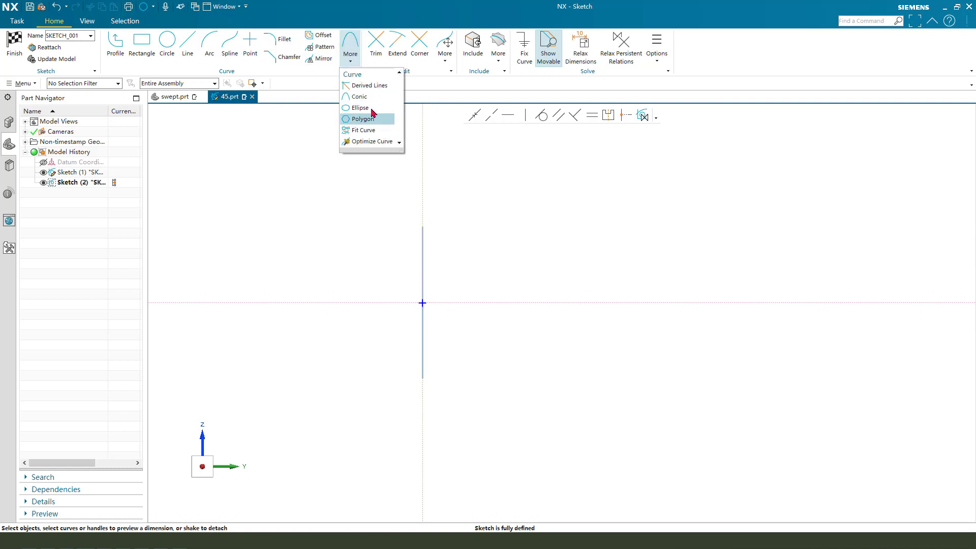
Create Intersection Points at the top and bottom crossings of the inner and outer ellipses
left_click(504, 60)
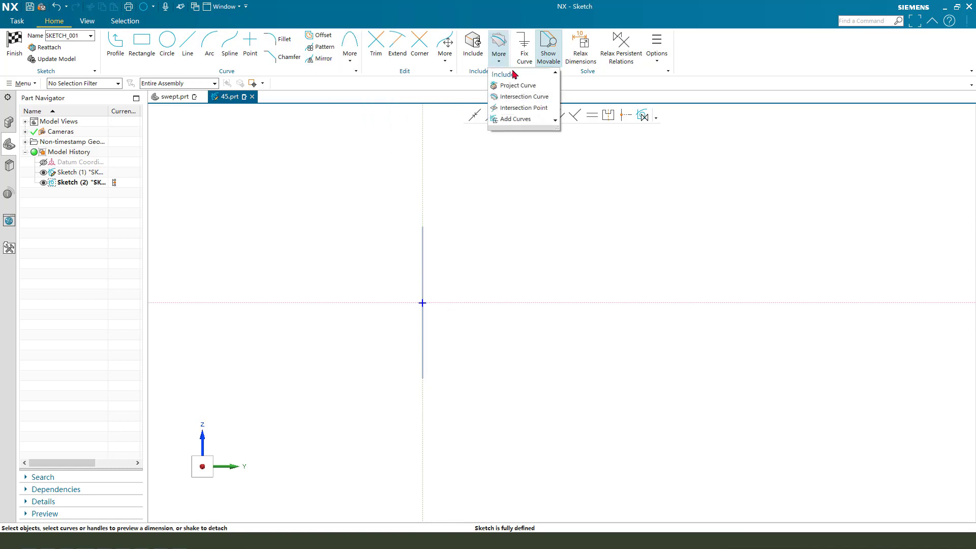
left_click(515, 108)
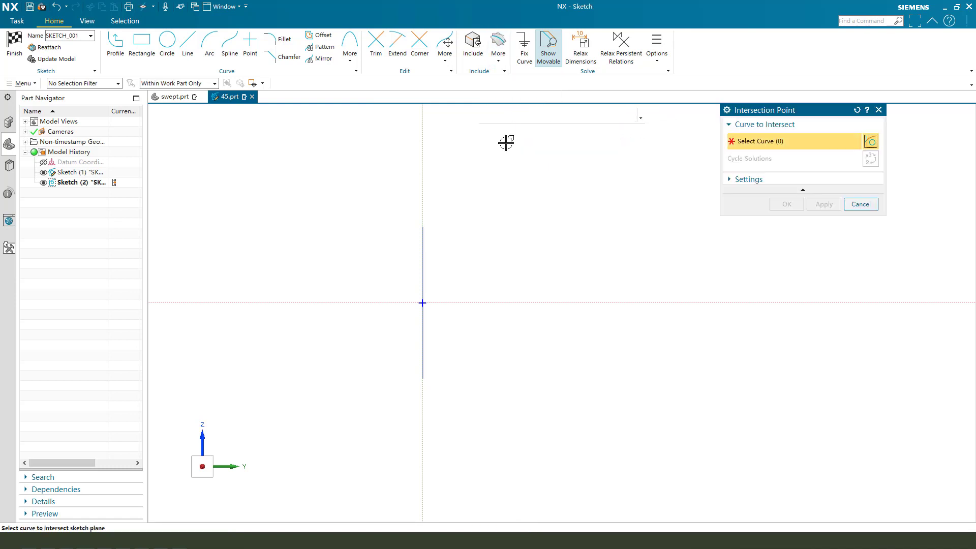
left_click(445, 229)
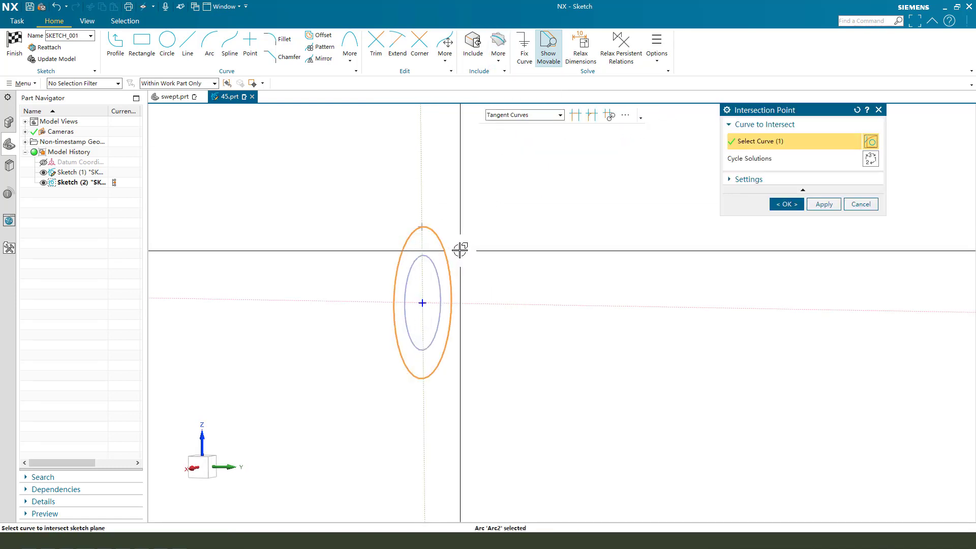
left_click(824, 205)
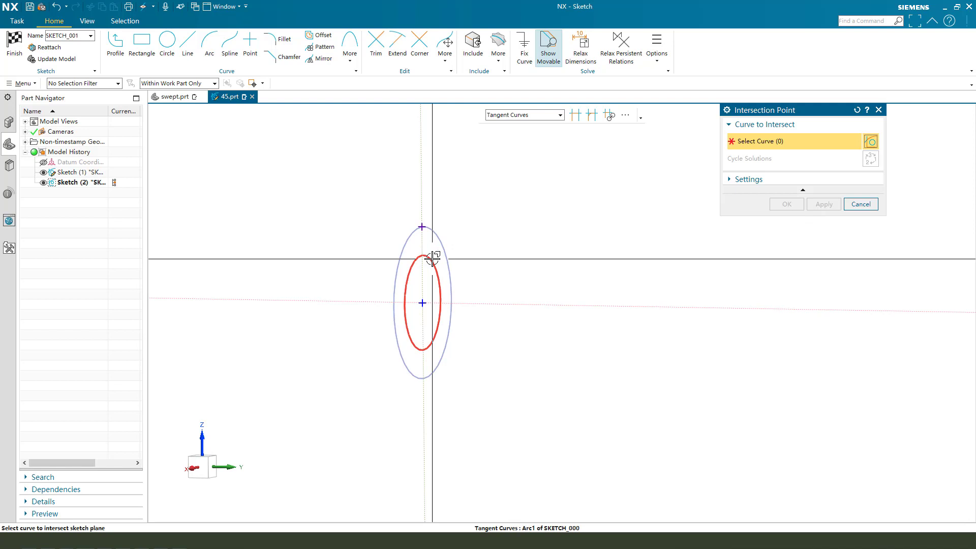
left_click(433, 257)
left_click(824, 205)
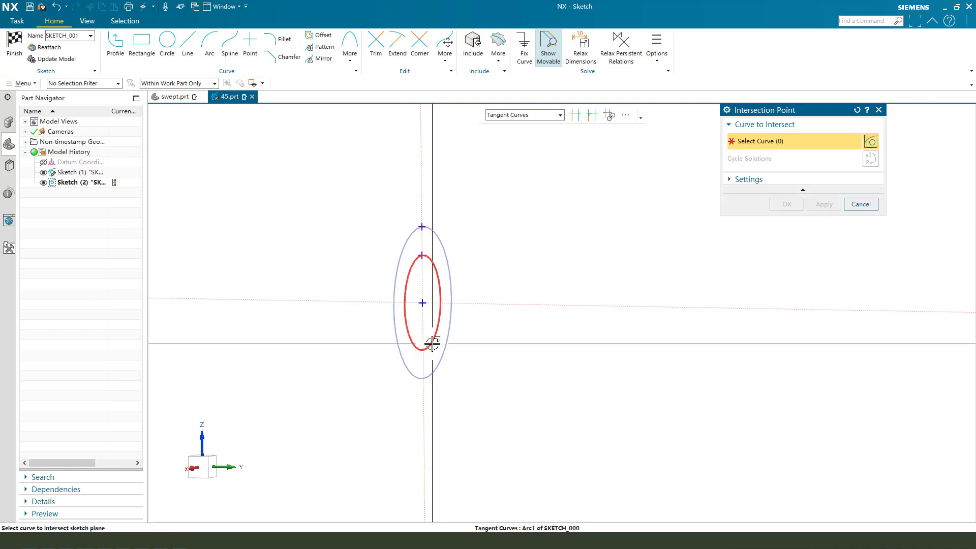
left_click(423, 349)
left_click(823, 204)
left_click(436, 362)
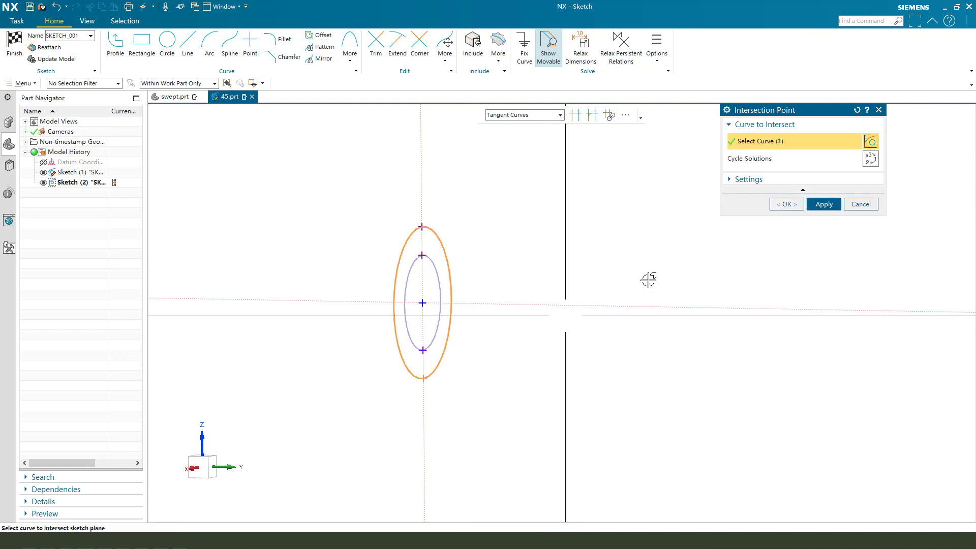
left_click(785, 205)
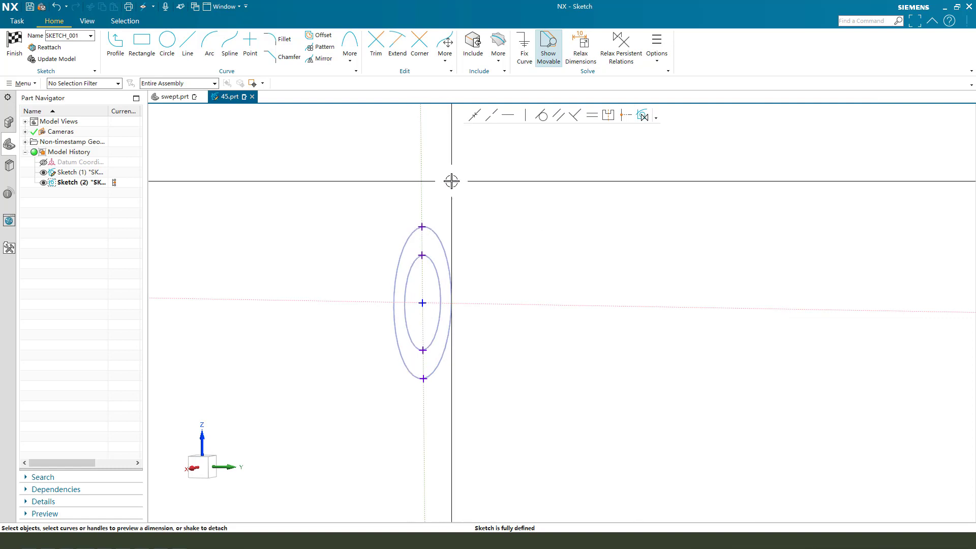
Draw a circle between the inner and outer bottom points and apply Point on Curve
left_click(169, 44)
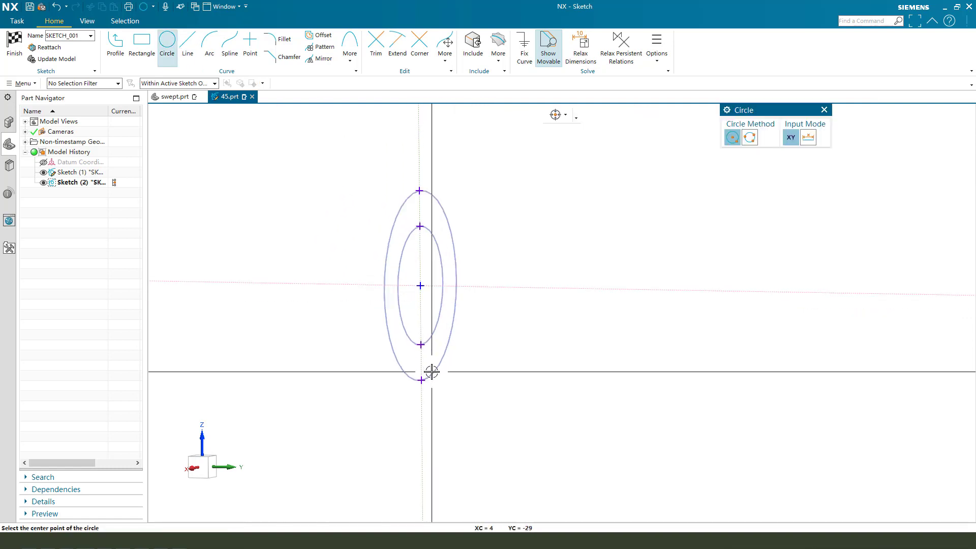
scroll(421, 374, "up", 3)
left_click(415, 331)
left_click(416, 385)
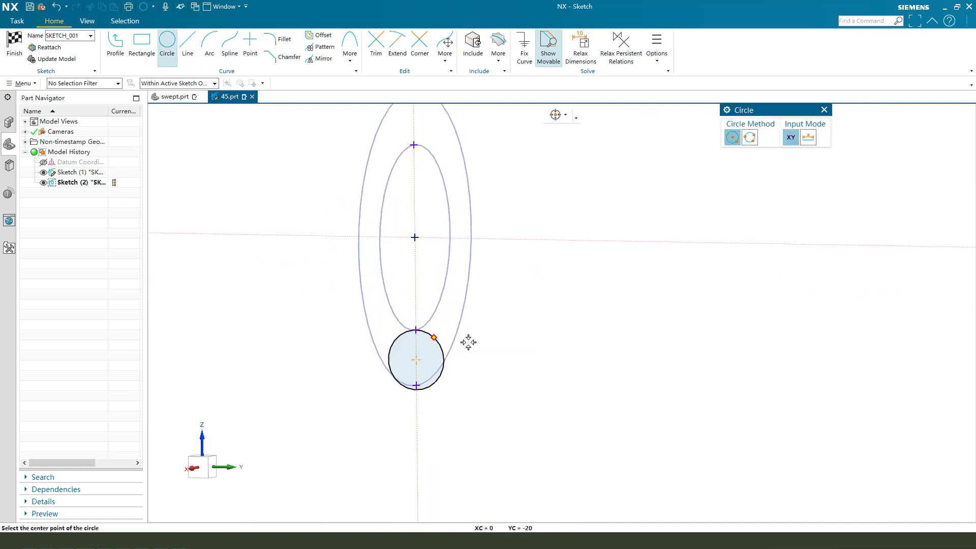
key("Escape")
scroll(416, 379, "up", 3)
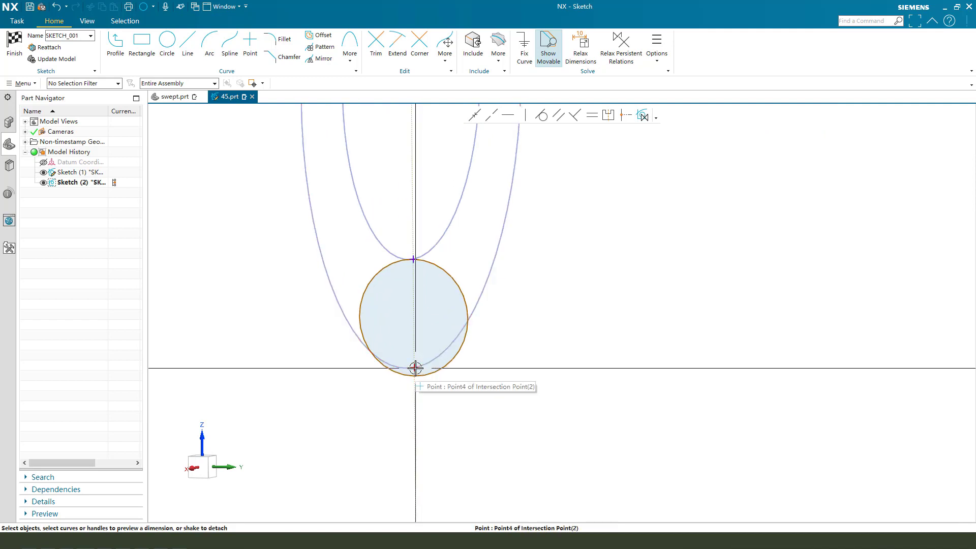
left_click(416, 370)
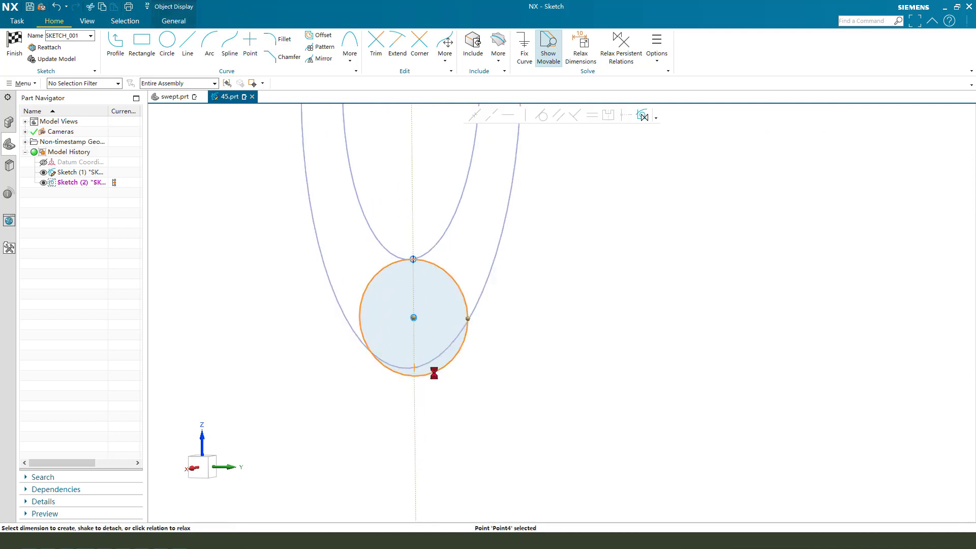
left_click(427, 372)
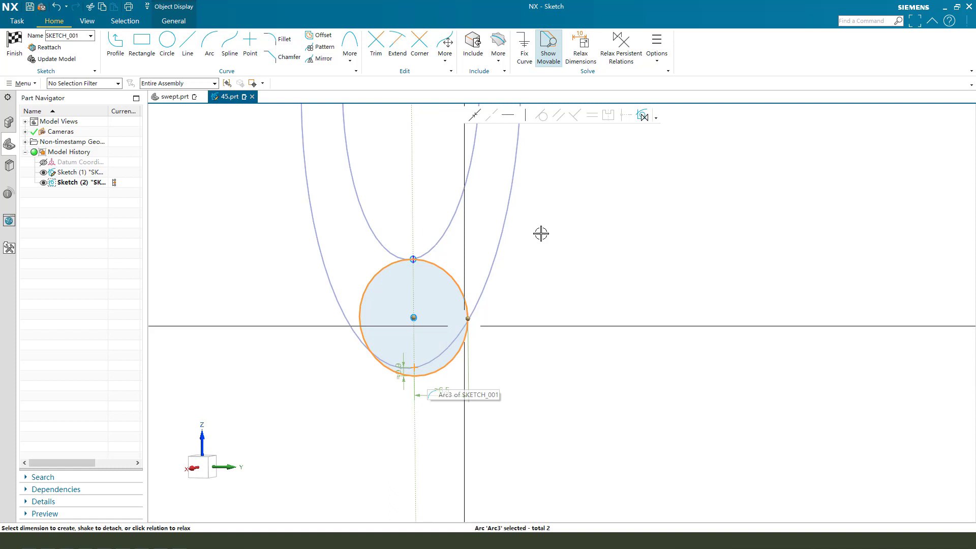
left_click(443, 115)
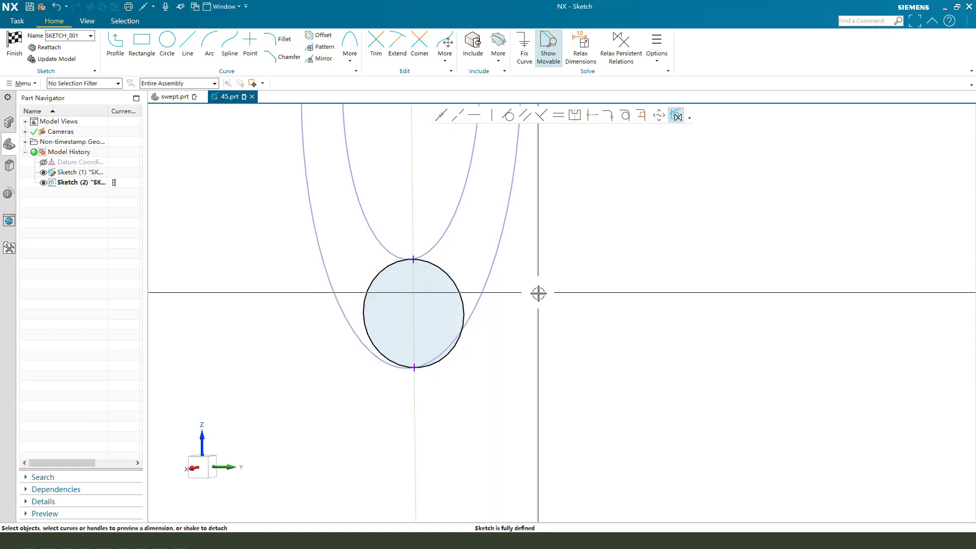
scroll(427, 377, "down", 3)
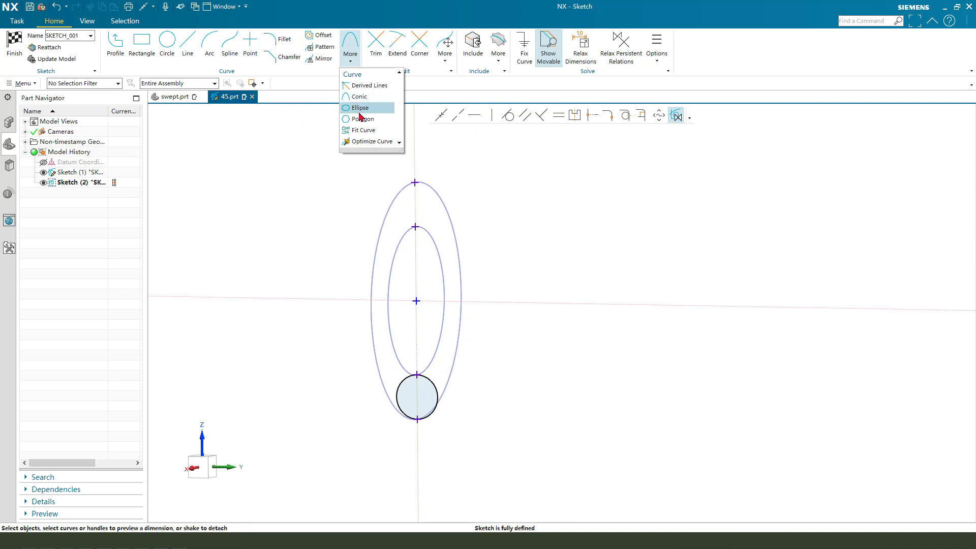
Start an ellipse on the vertical axis, then cancel it
left_click(359, 107)
left_click(415, 206)
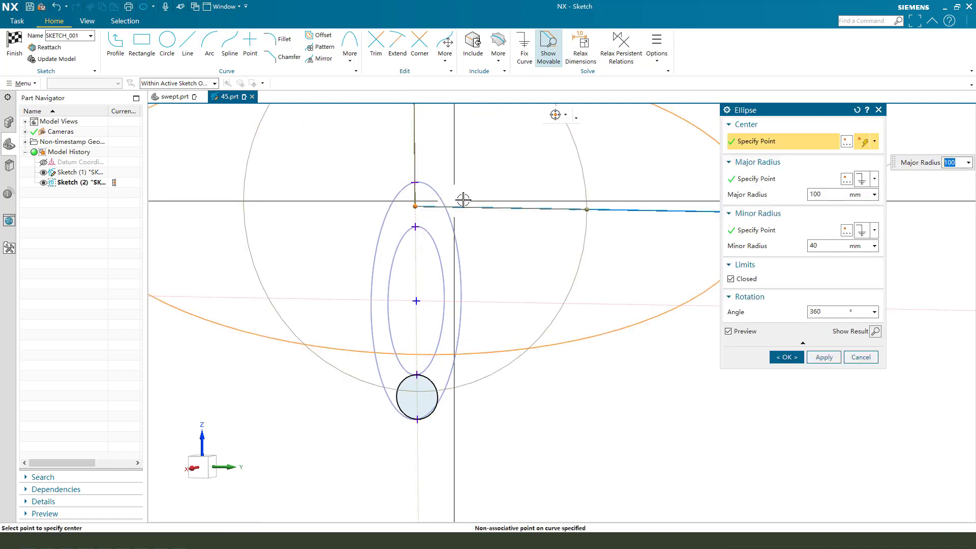
scroll(388, 269, "down", 3)
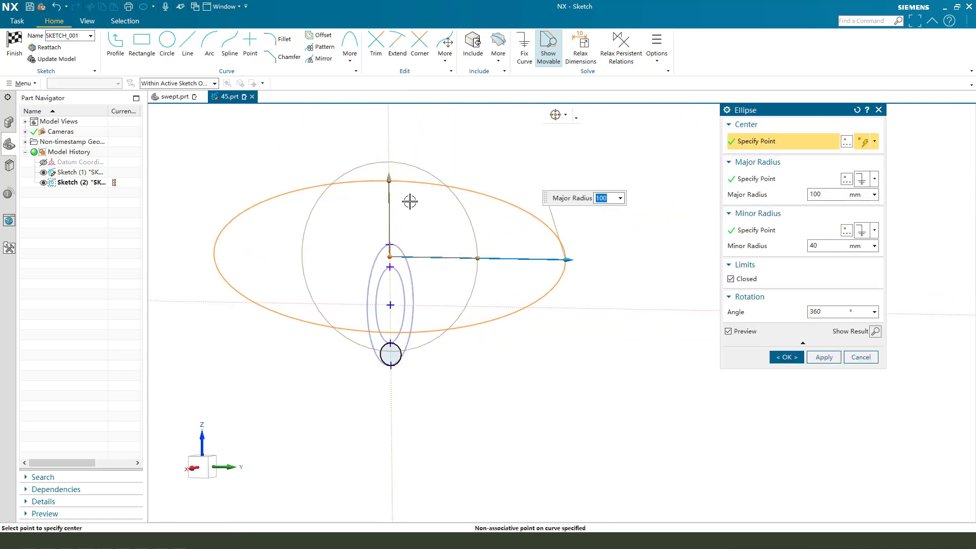
scroll(412, 202, "up", 1)
scroll(435, 298, "up", 1)
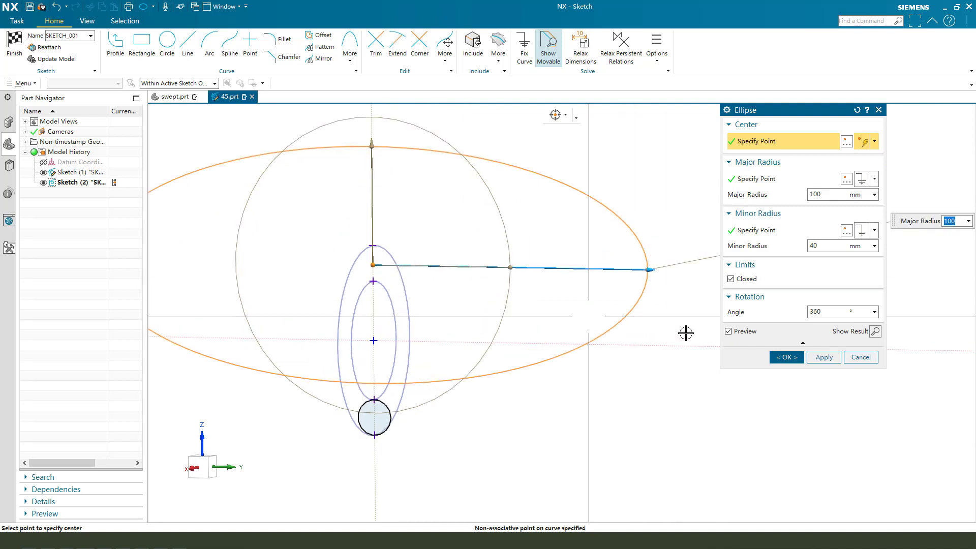
left_click(860, 358)
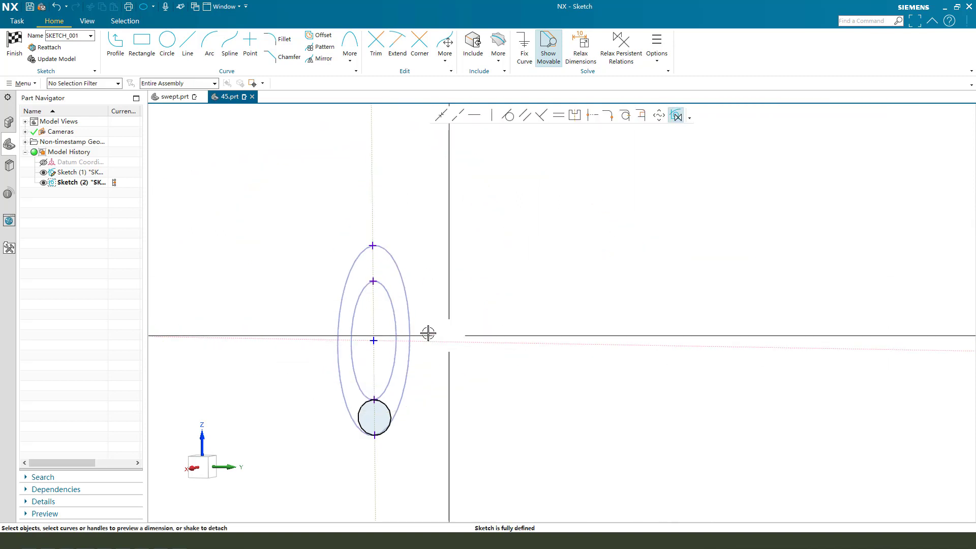
Draw a reference line from the outer ellipse top to the inner ellipse top
left_click(187, 46)
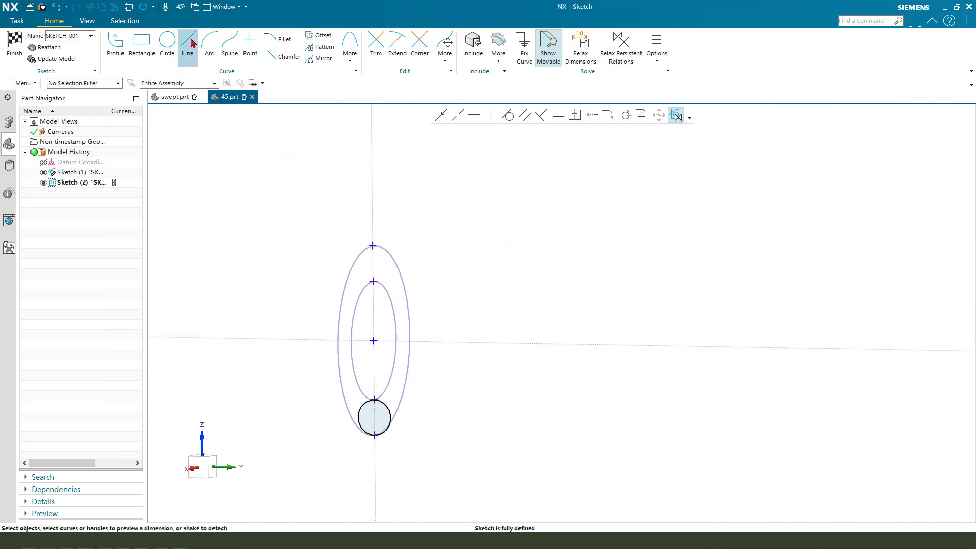
left_click(373, 246)
scroll(373, 290, "up", 1)
left_click(373, 296)
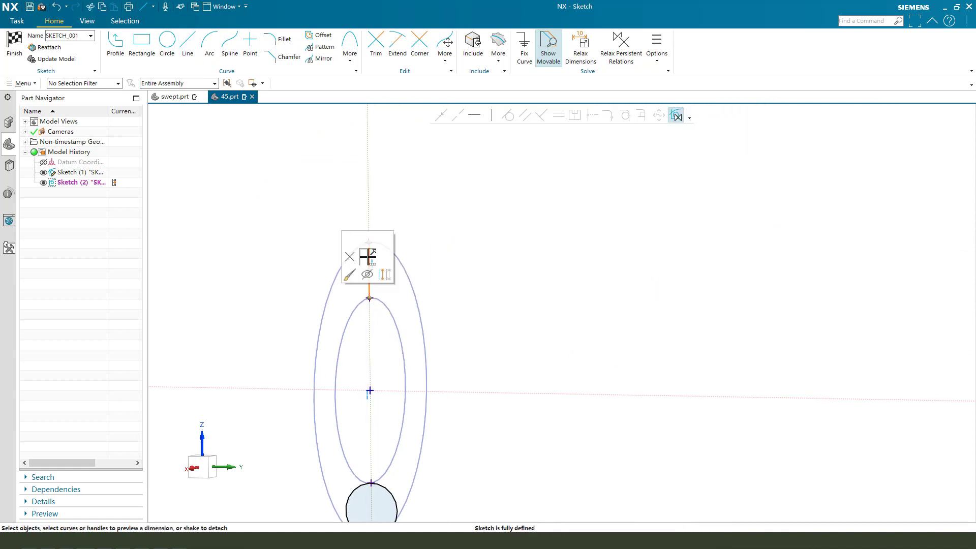
key("Escape")
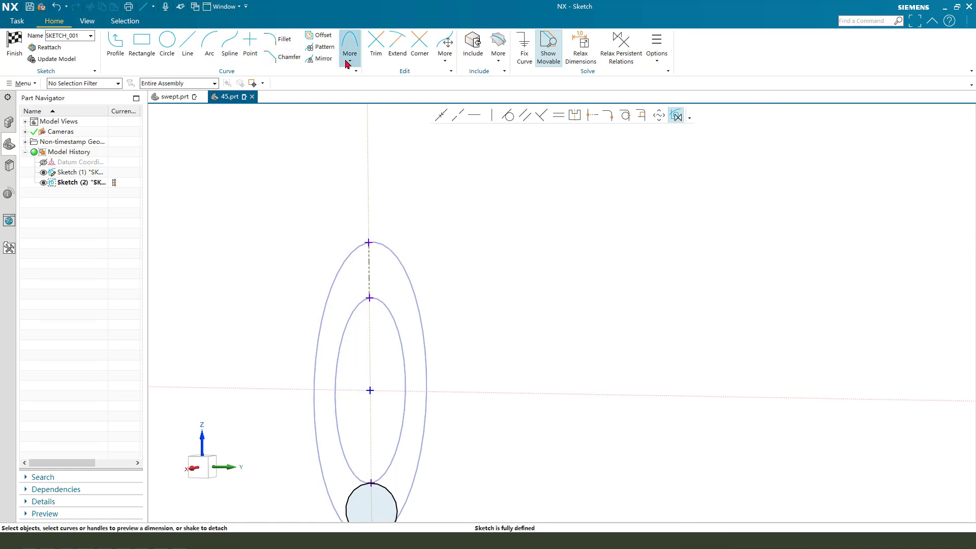
Place an ellipse at the line midpoint with major radius 12 and minor radius 6, then finish the sketch
left_click(347, 64)
left_click(361, 108)
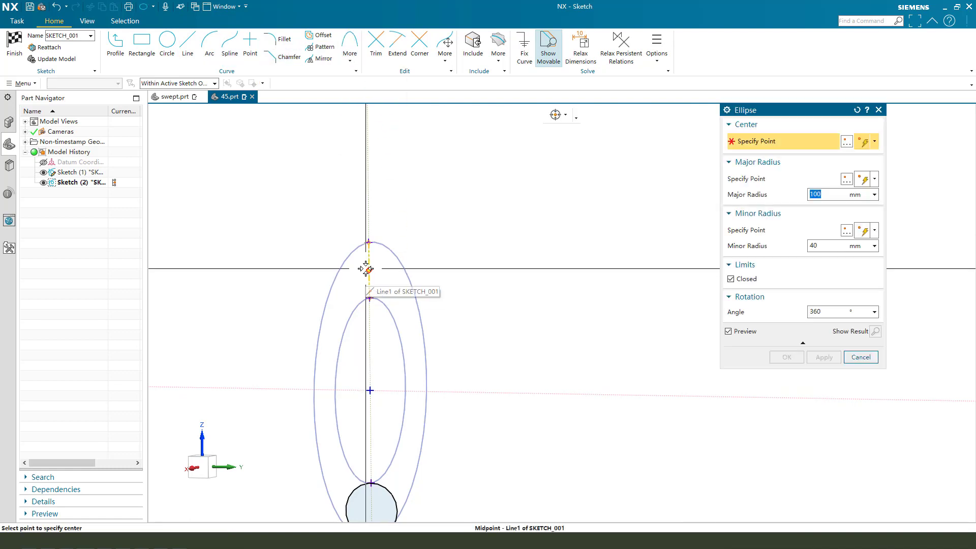
left_click(369, 244)
left_click(384, 272)
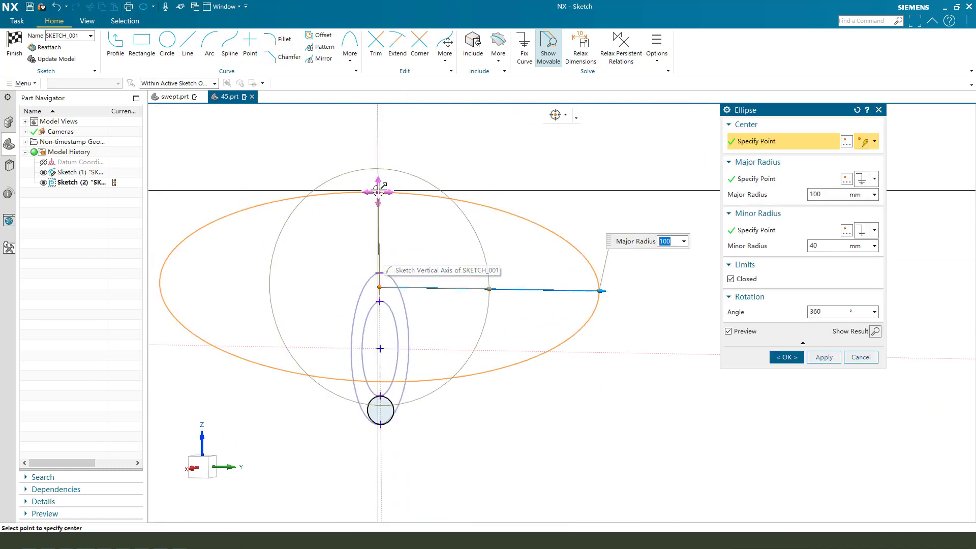
left_click(384, 272)
left_click(383, 272)
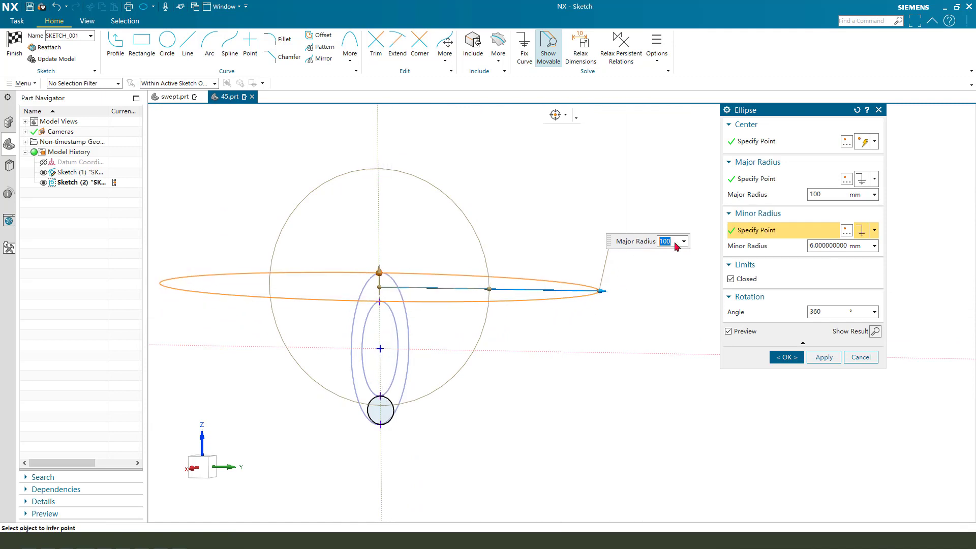
scroll(676, 246, "down", 3)
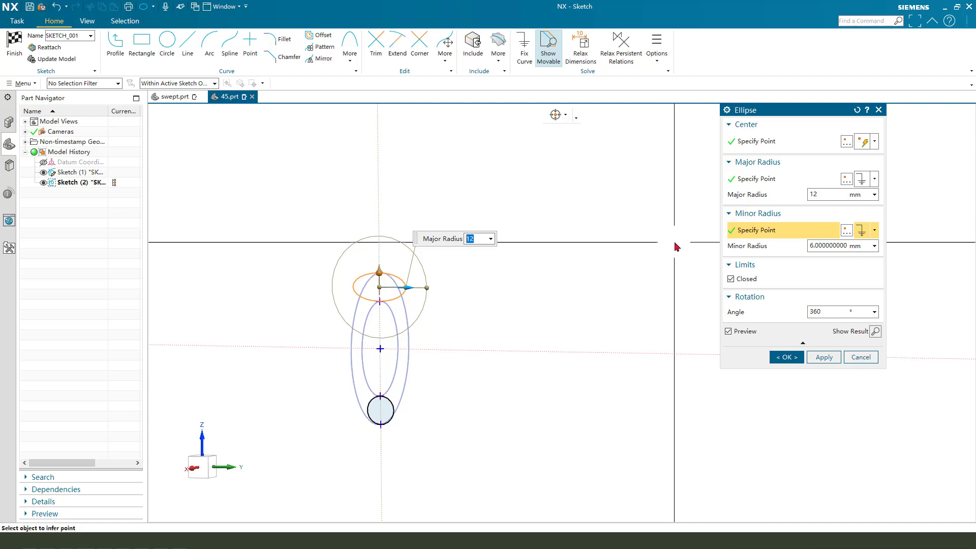
scroll(450, 312, "up", 3)
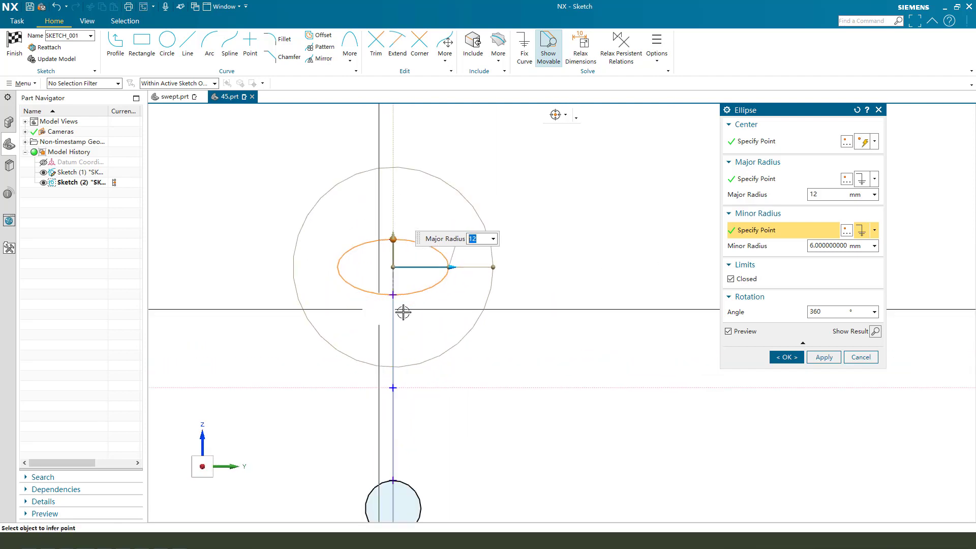
left_click(791, 360)
scroll(420, 203, "down", 3)
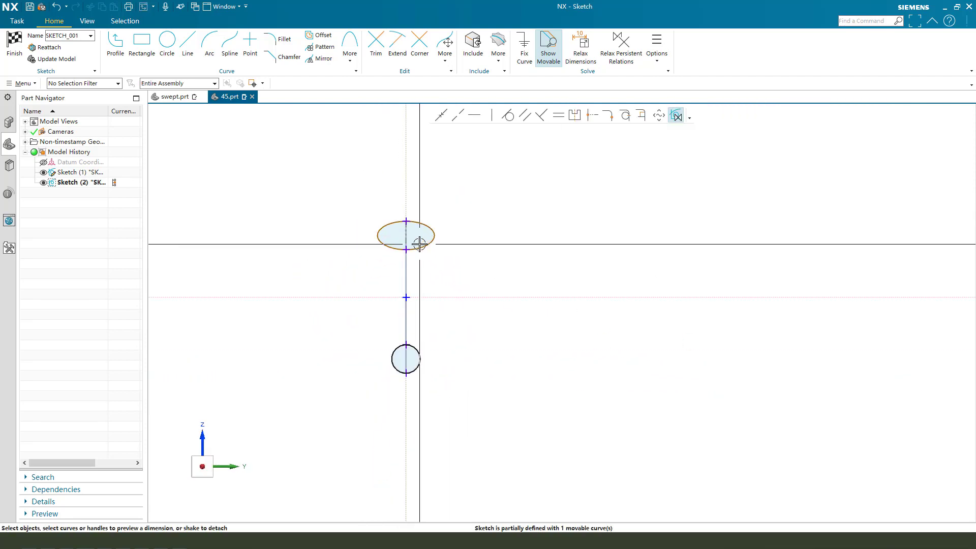
left_click(14, 47)
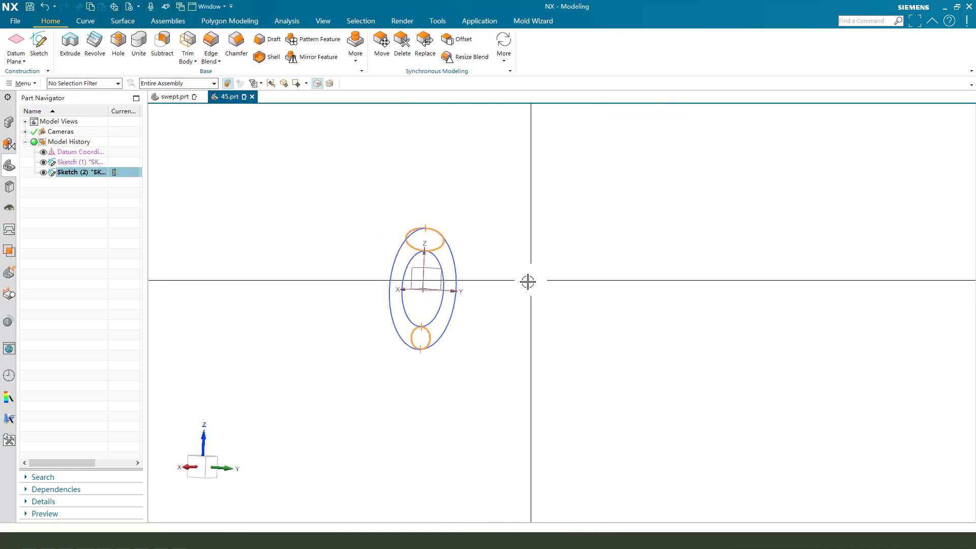
Orbit to view both ring sketches in 3D and show the Surface commands
mouse_move(531, 294)
middle_mouse_down()
mouse_move(453, 308)
mouse_move(526, 303)
mouse_move(415, 298)
middle_mouse_up()
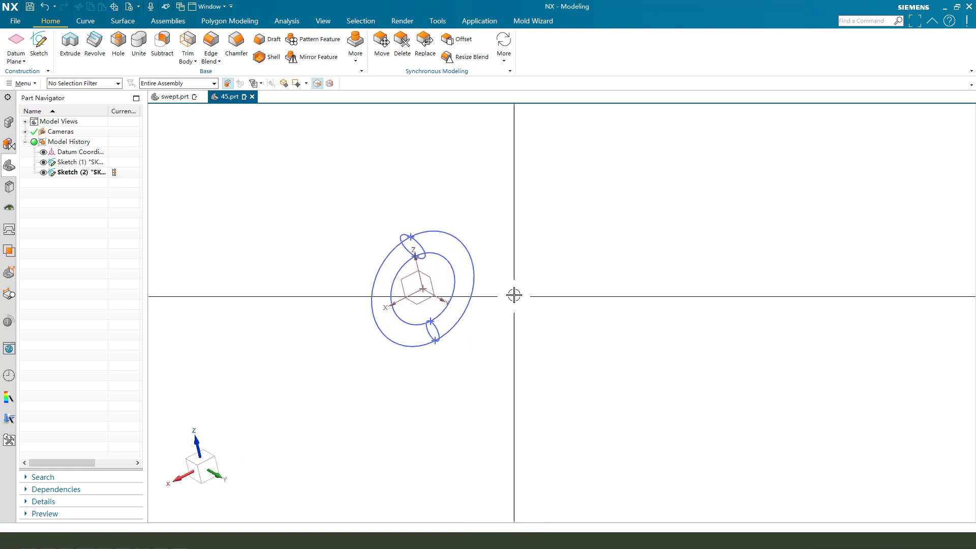
scroll(416, 297, "up", 3)
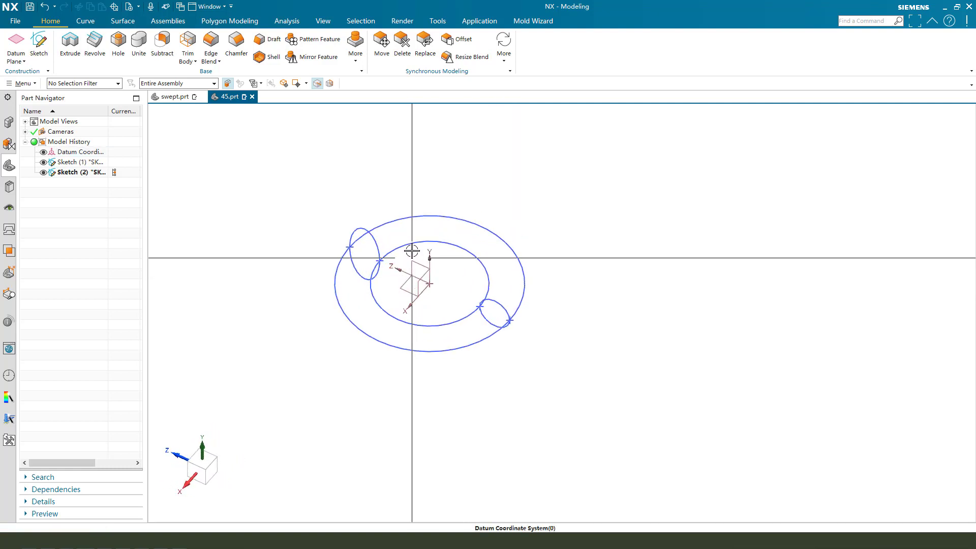
middle_click_drag(579, 217, 584, 182)
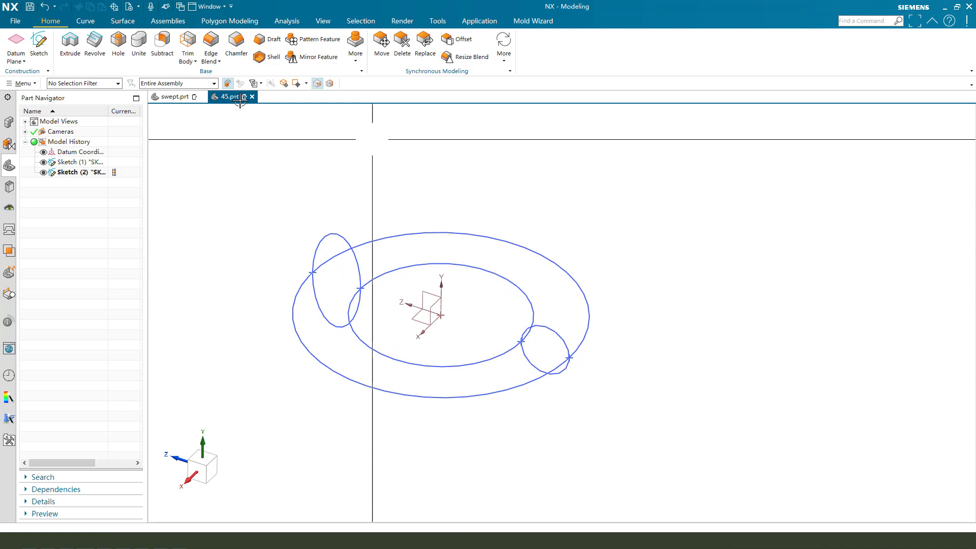
left_click(124, 22)
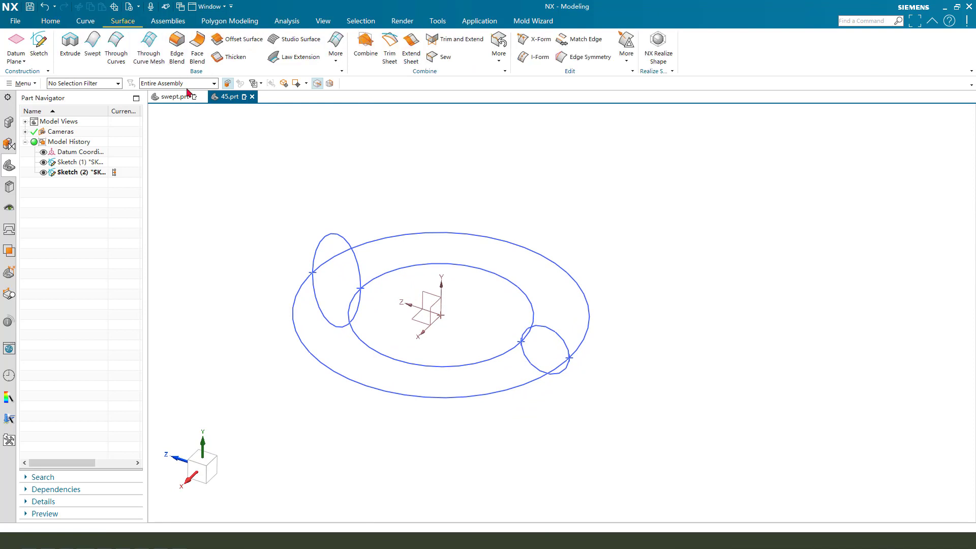
Launch the Swept command with curve chaining set to Stop at Intersection
left_click(94, 57)
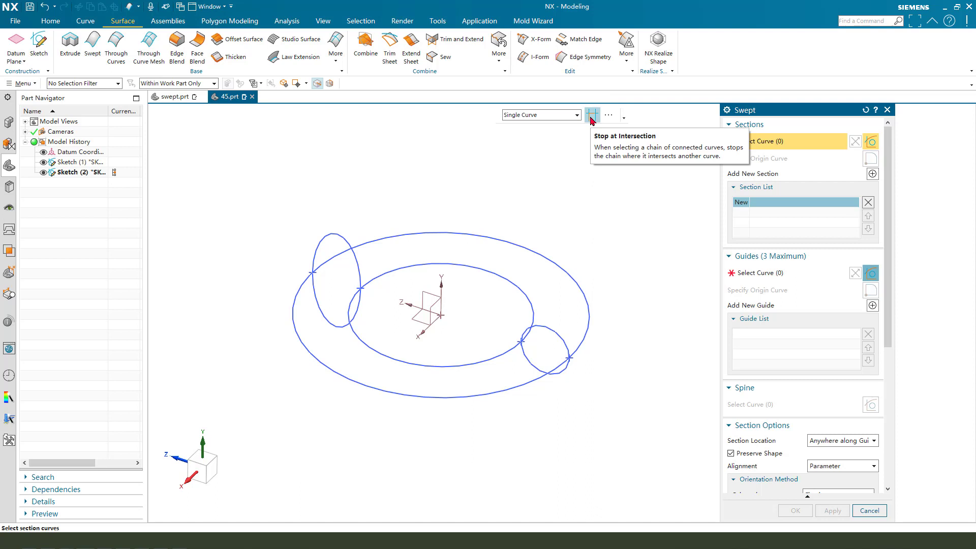
left_click(592, 116)
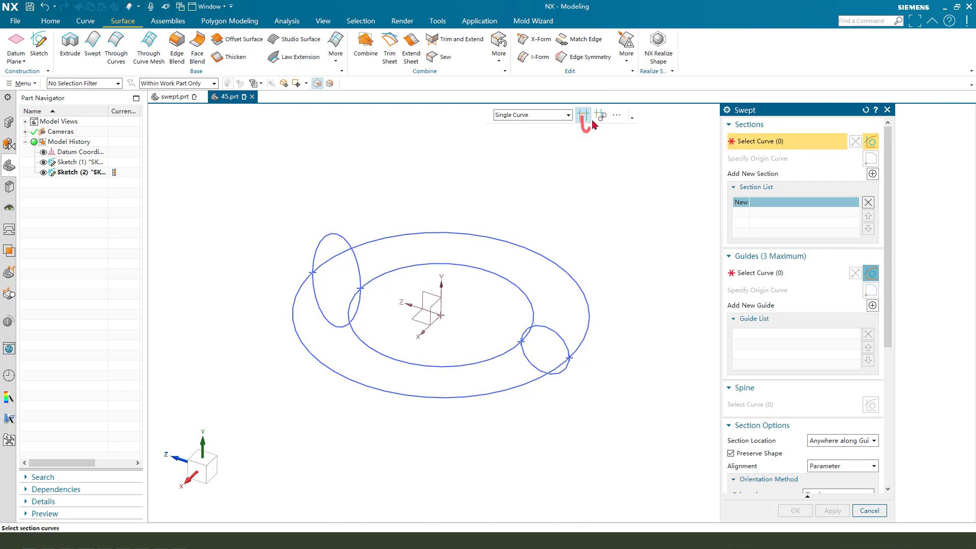
Sweep the left and right half-circle arcs as Sections 1 and 2 along the outer ellipse guide
left_click(326, 233)
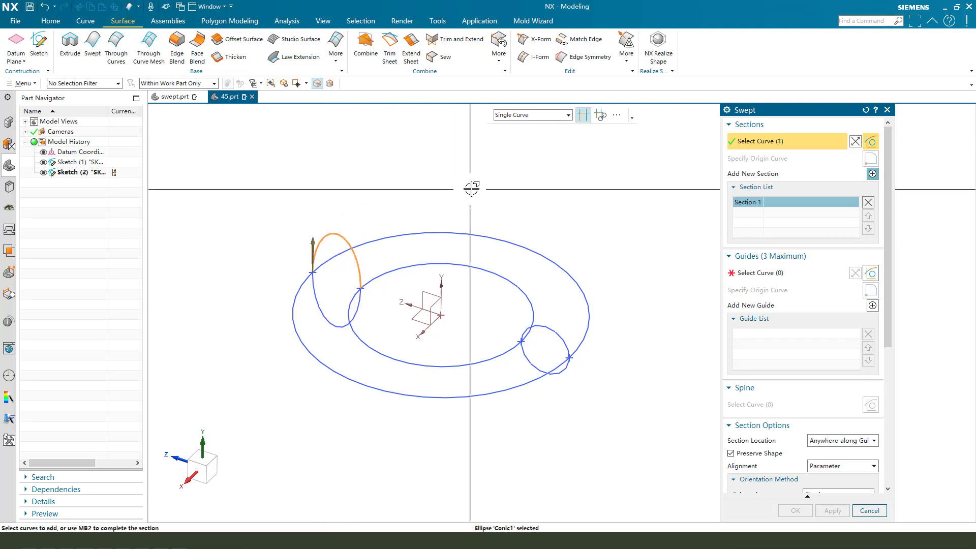
middle_click(518, 218)
left_click(526, 327)
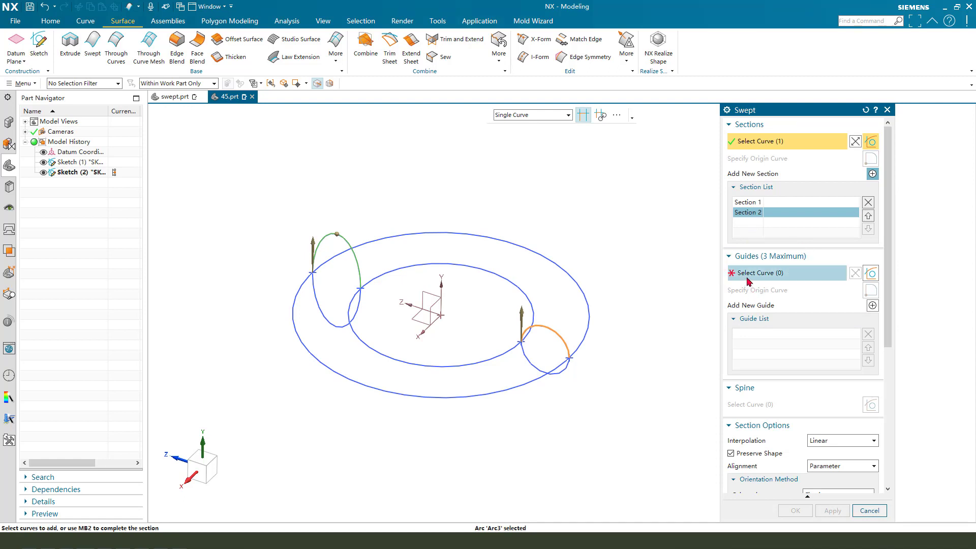
left_click(759, 273)
left_click(376, 241)
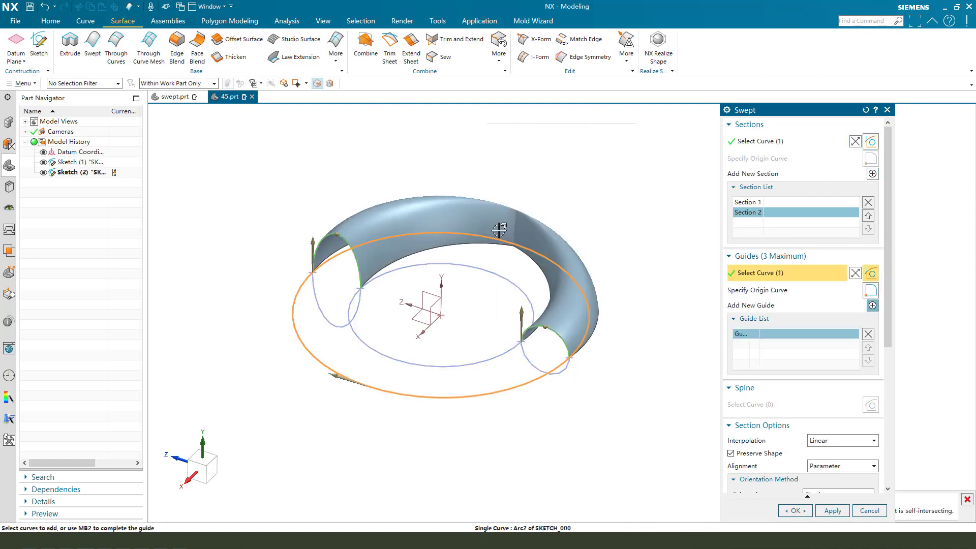
middle_click_drag(489, 301, 497, 293)
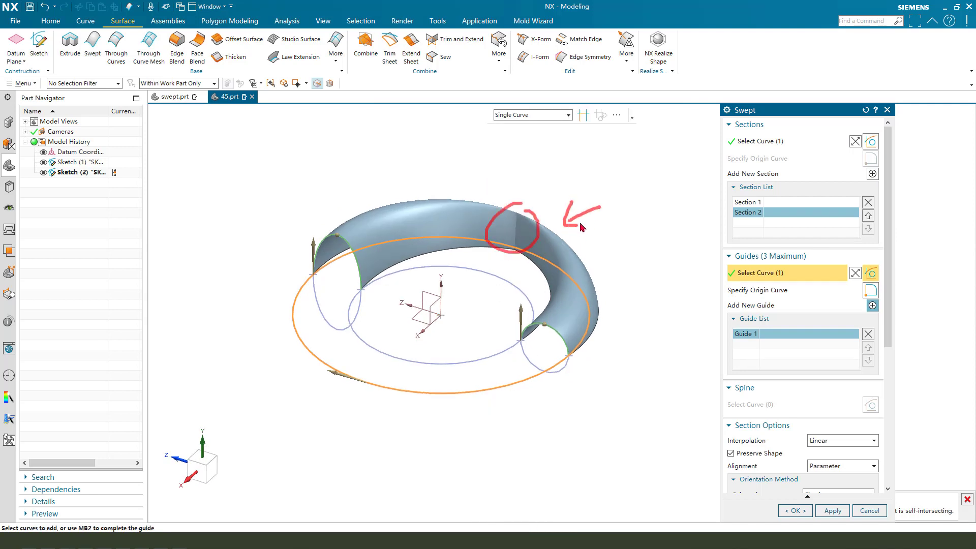
Deselect the Section 2 arc, leaving a closed-ring preview from the left half-circle alone
middle_click_drag(575, 281, 556, 326)
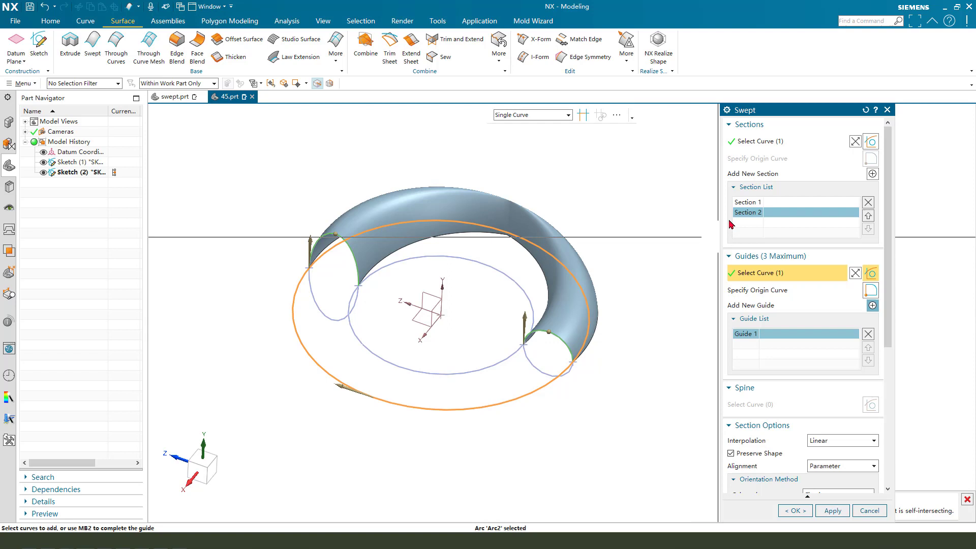
left_click(746, 203)
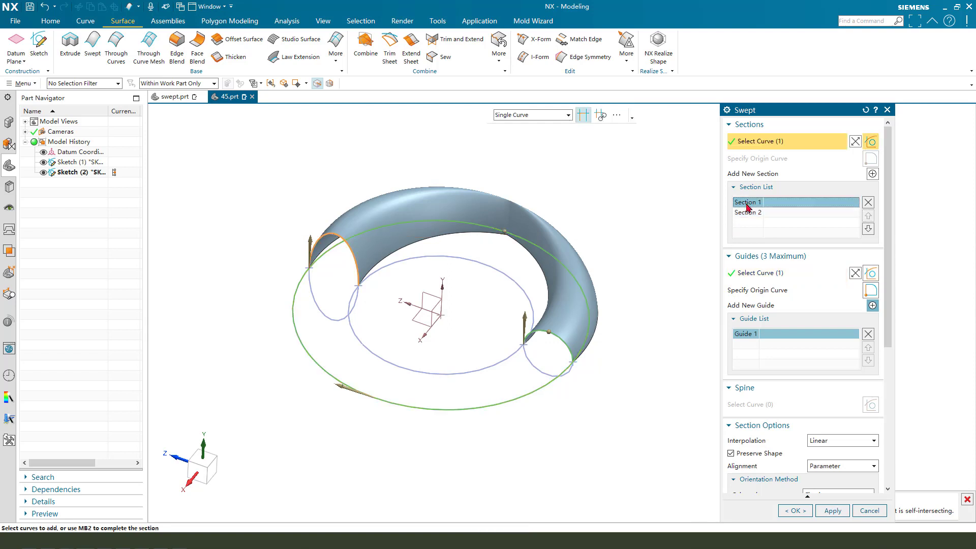
left_click(593, 374, "shift")
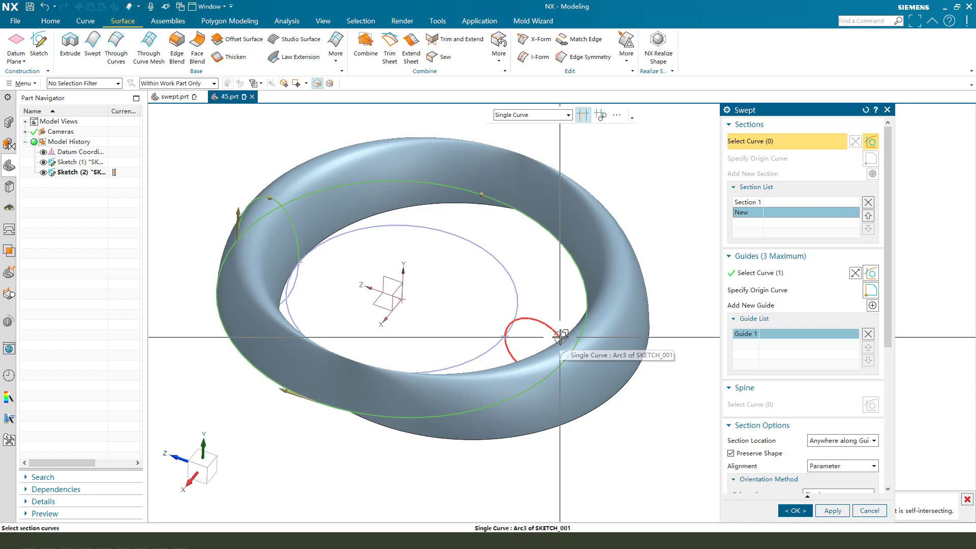
Reselect Arc3 as Section 2 and reset the outer ellipse as Guide 1
left_click(561, 336)
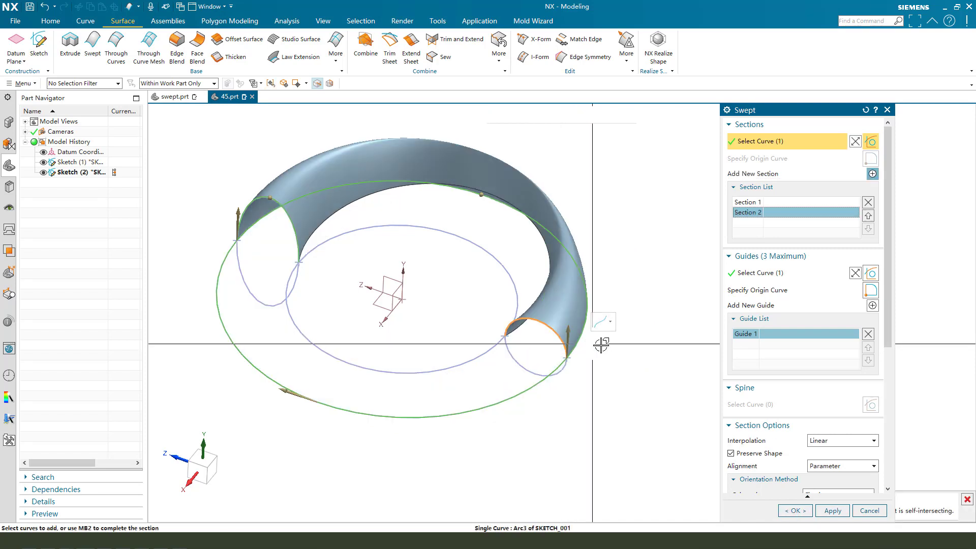
middle_click_drag(603, 390, 601, 388)
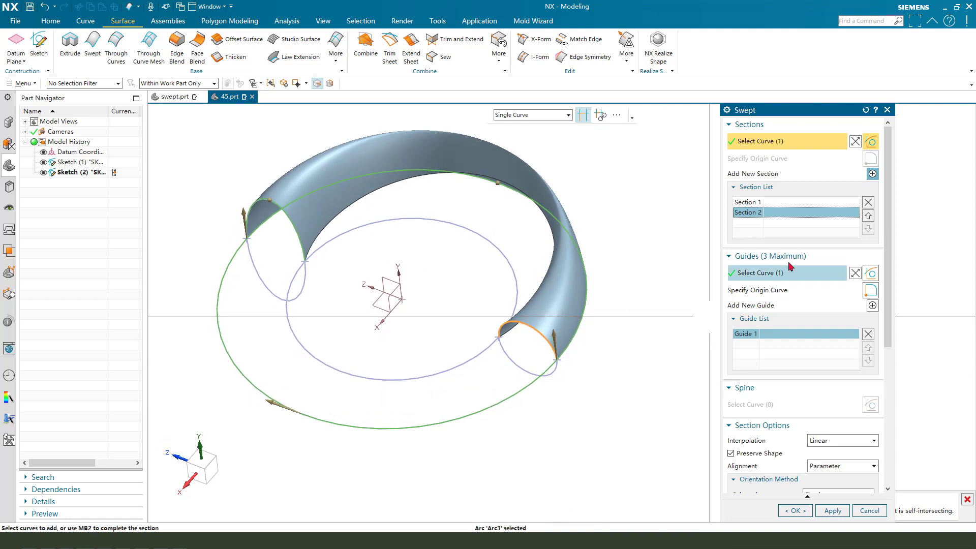
left_click(762, 273)
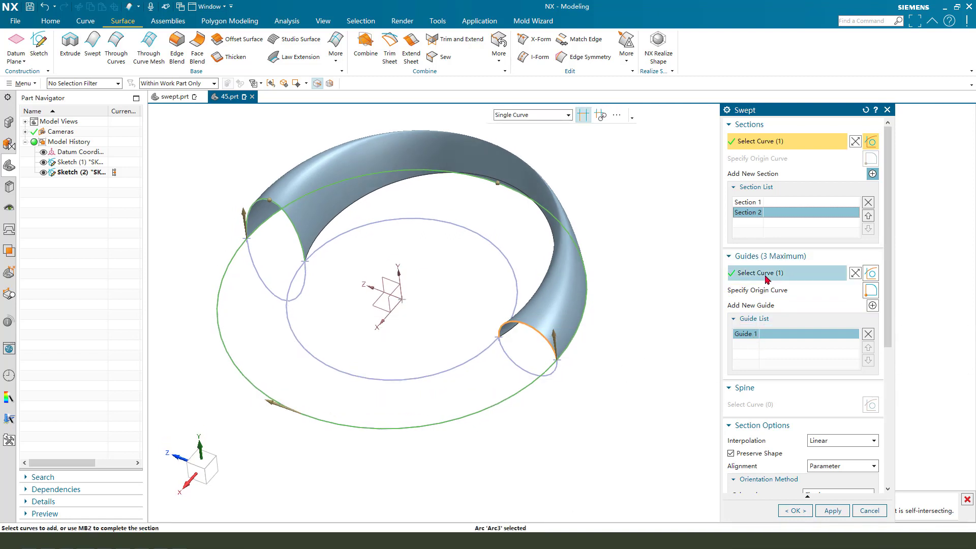
left_click(578, 383, "shift")
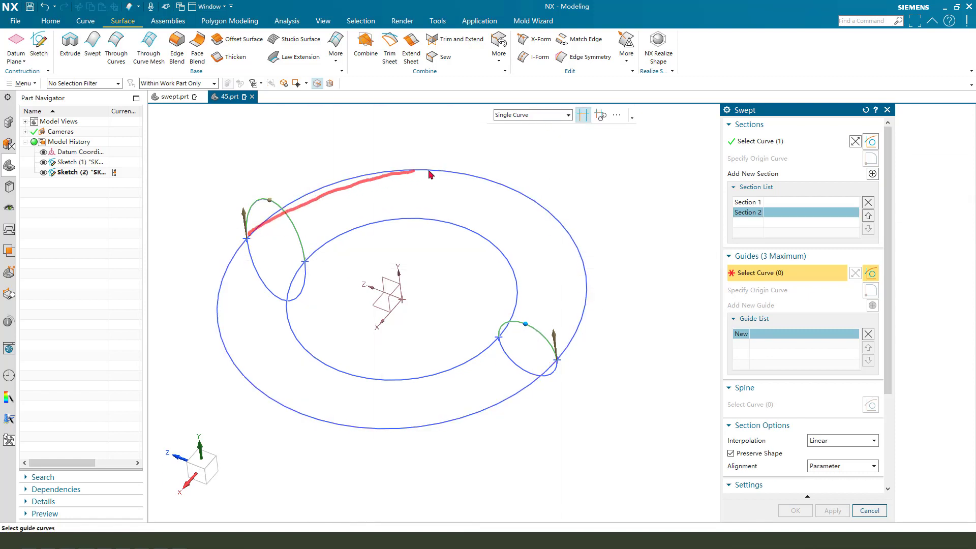
left_click(317, 186)
middle_click_drag(610, 305, 611, 299)
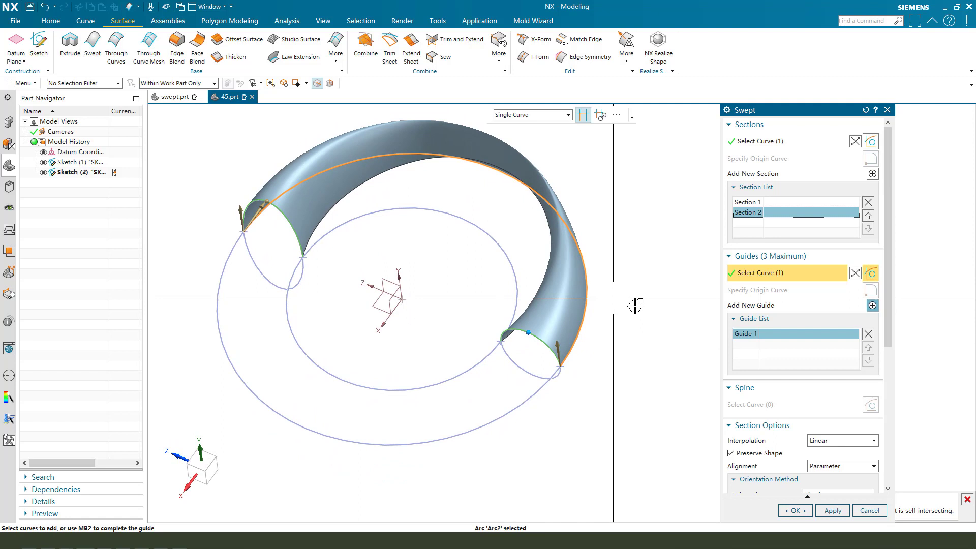
Add the inner circle as a second guide and check the sweep from a side view
left_click(872, 306)
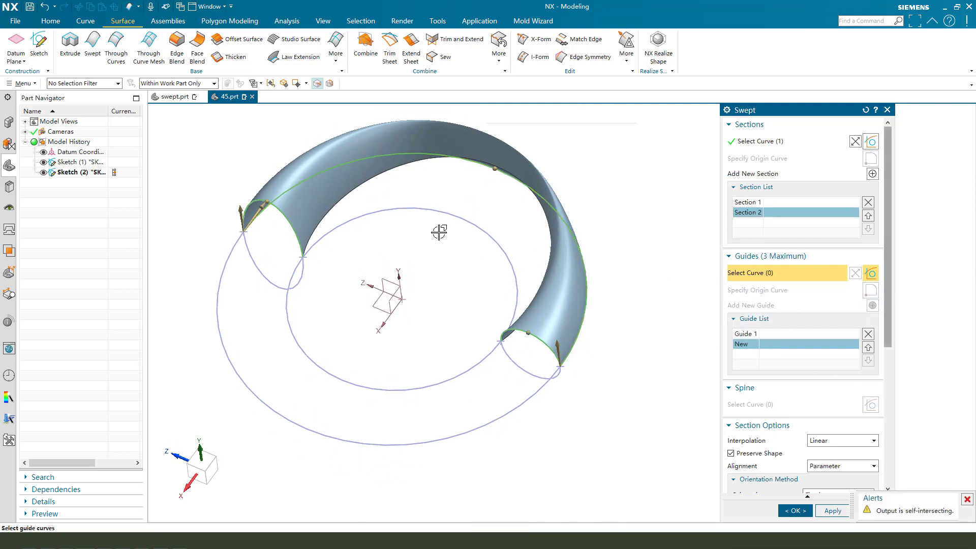
left_click(320, 233)
middle_click_drag(457, 301, 439, 290)
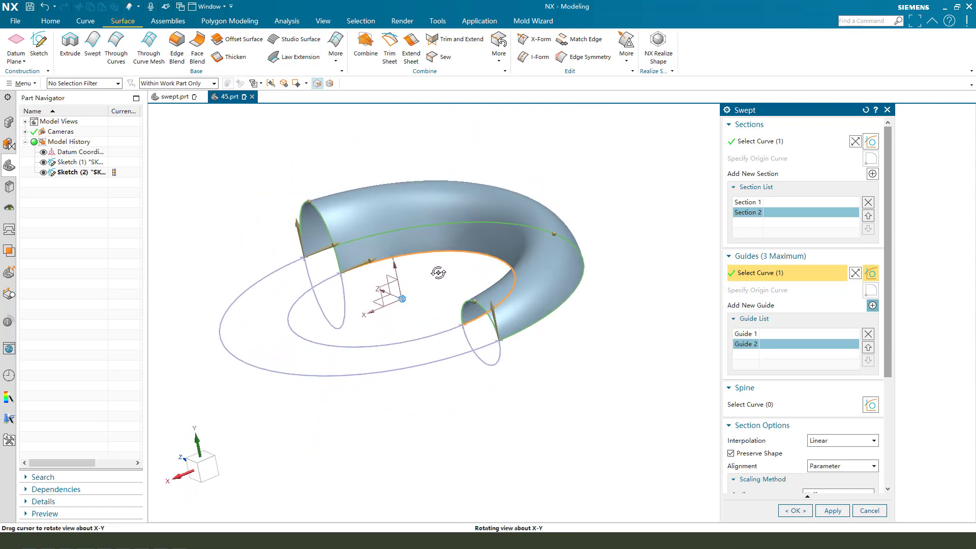
key("F8")
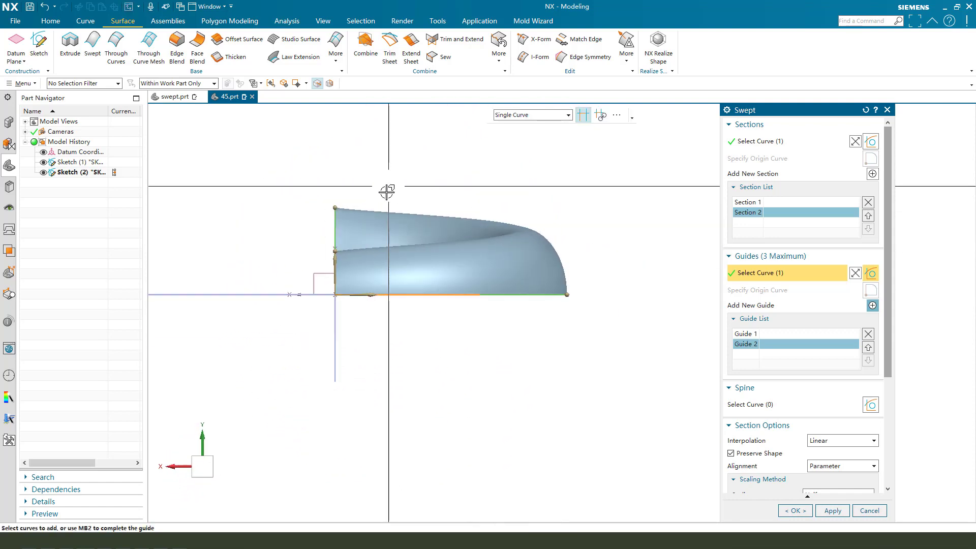
scroll(368, 184, "up", 1)
scroll(376, 210, "down", 1)
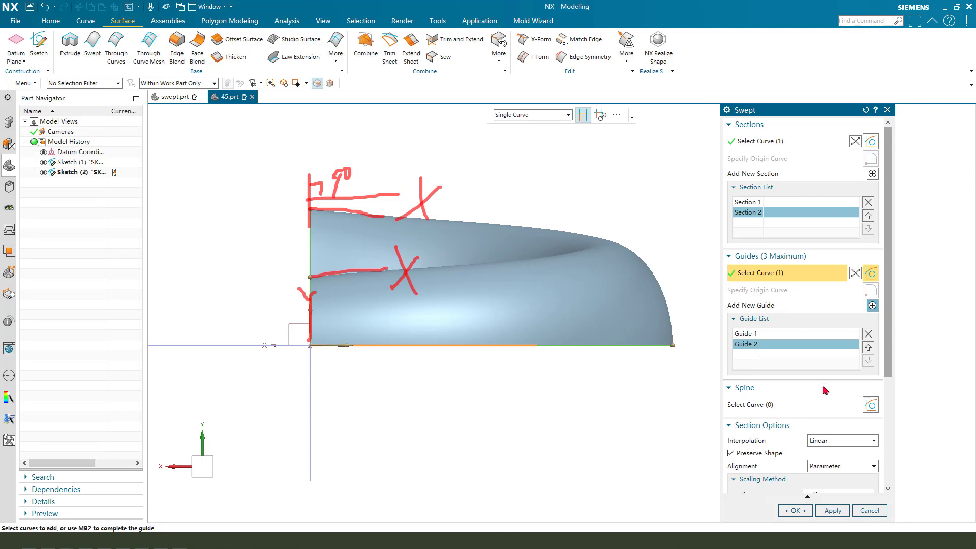
scroll(824, 390, "down", 4)
scroll(839, 385, "down", 1)
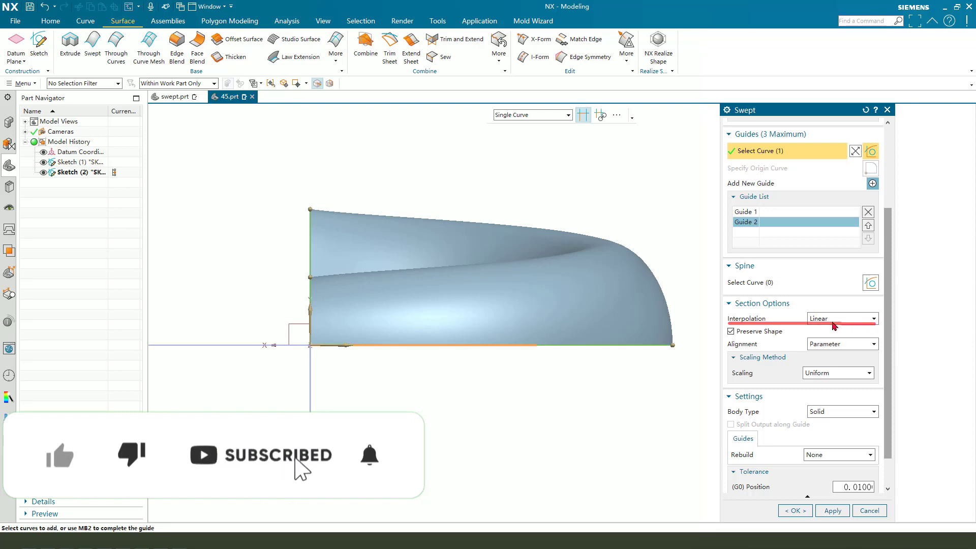
Set section interpolation to Cubic and create the half-ring sweep as Swept (3)
left_click(833, 320)
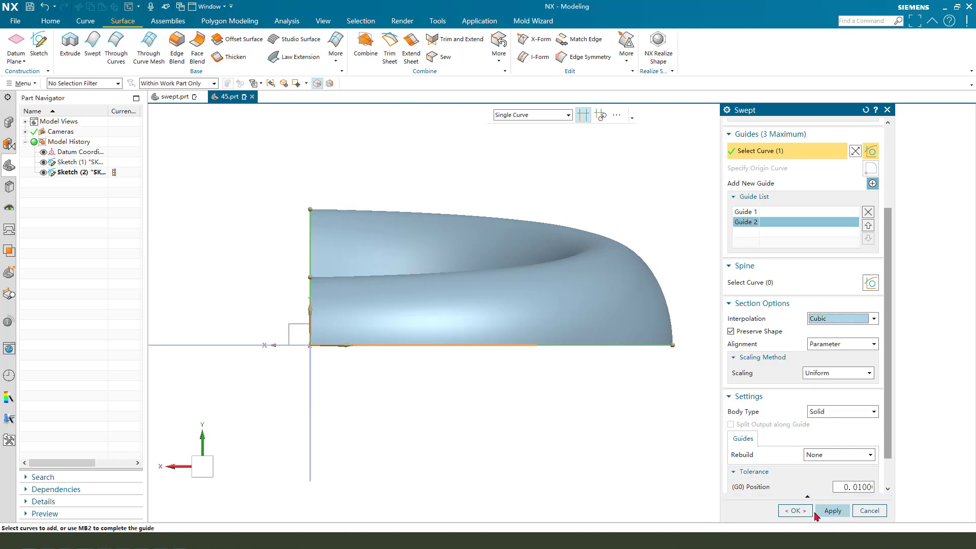
left_click(798, 511)
mouse_move(462, 320)
middle_mouse_down()
mouse_move(381, 276)
mouse_move(432, 265)
middle_mouse_up()
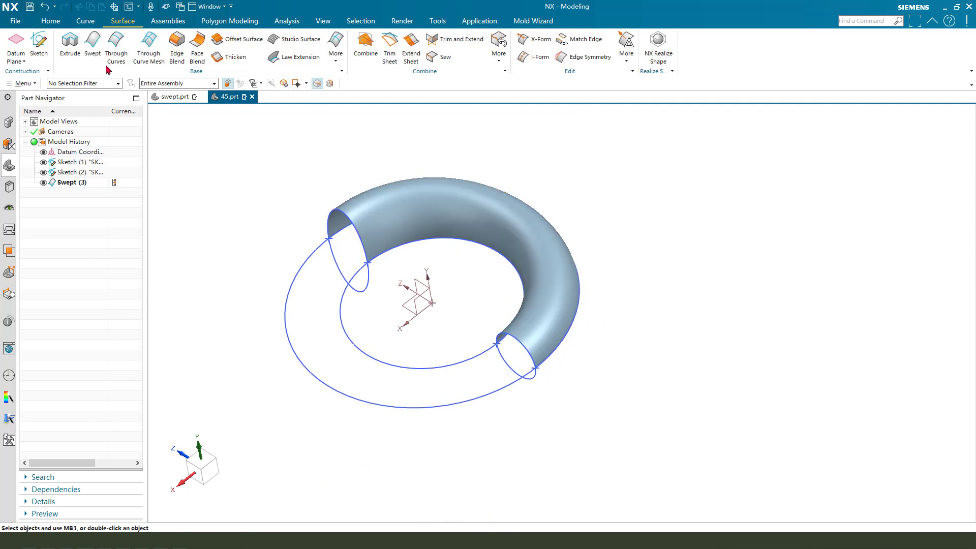
Mirror the swept half-ring about the XZ datum plane with Mirror Geometry
left_click(51, 21)
left_click(356, 57)
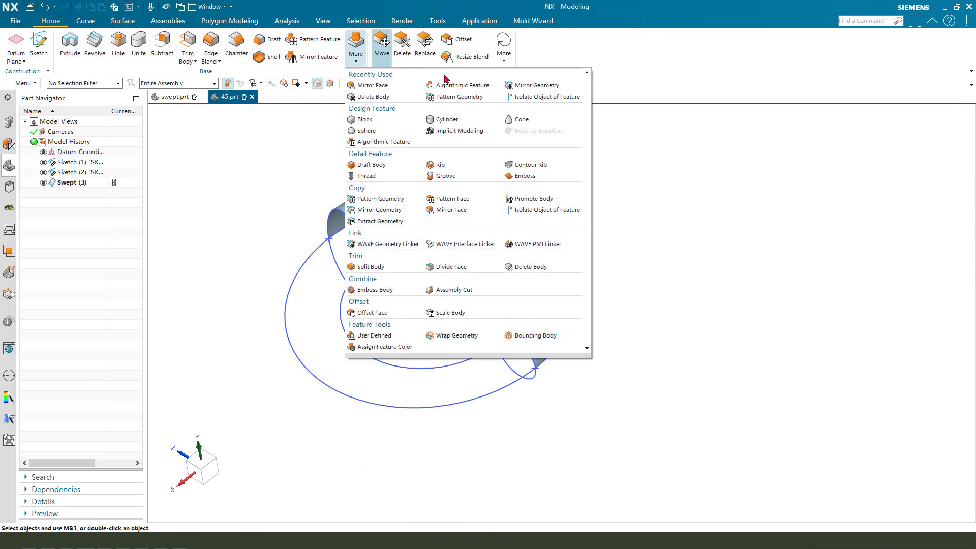
left_click(533, 87)
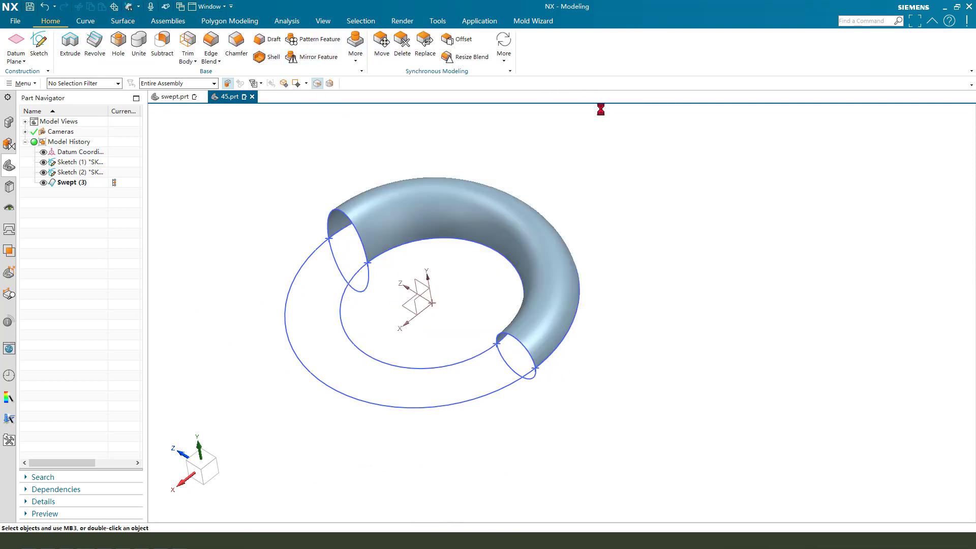
left_click(486, 211)
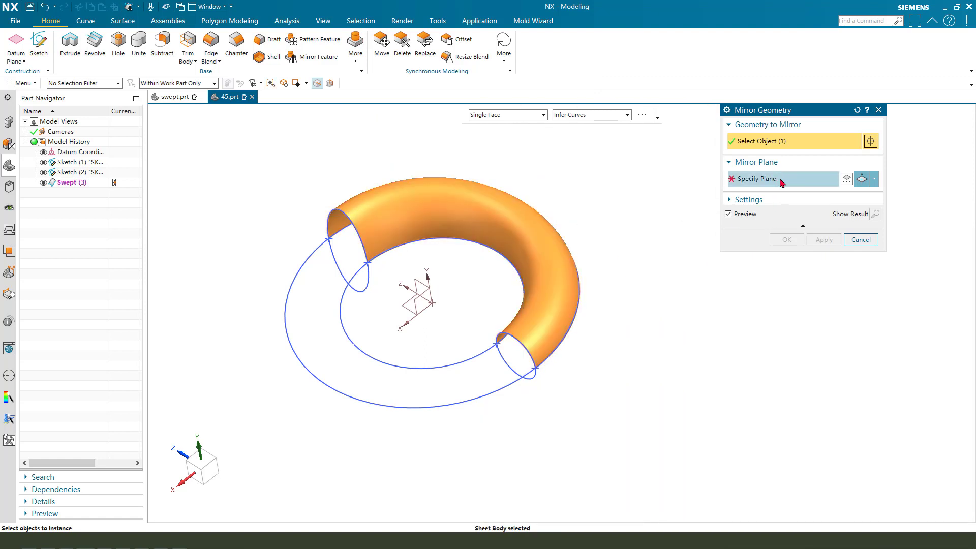
left_click(873, 178)
left_click(863, 196)
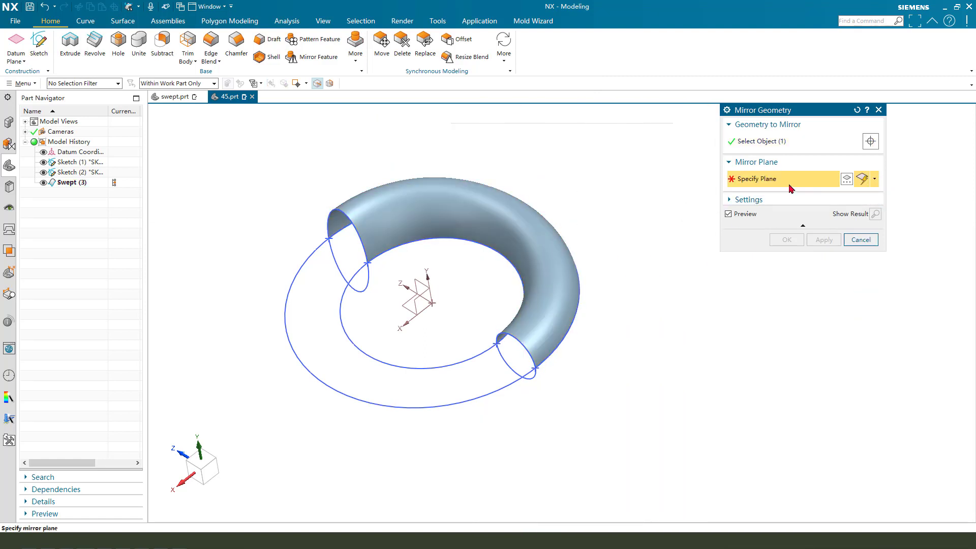
left_click(562, 305)
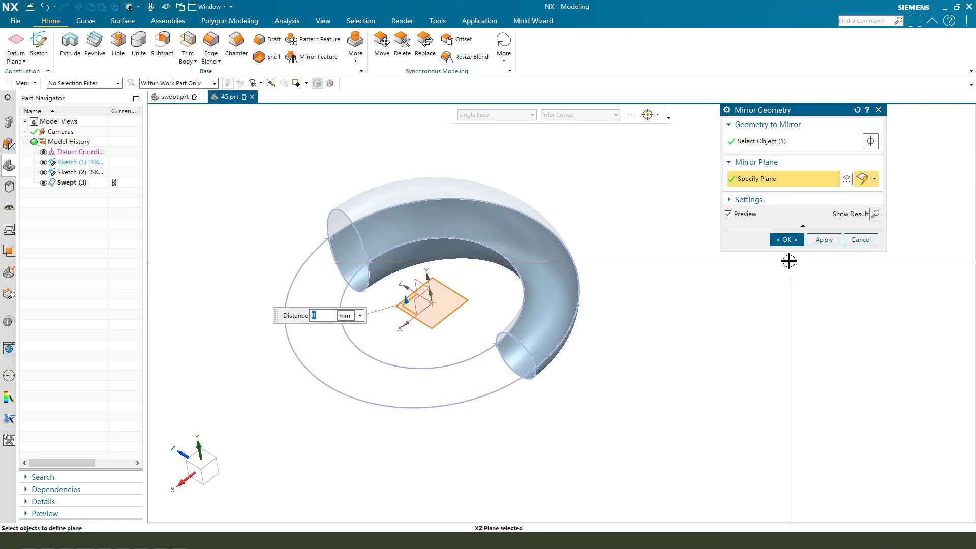
left_click(824, 240)
left_click(407, 216)
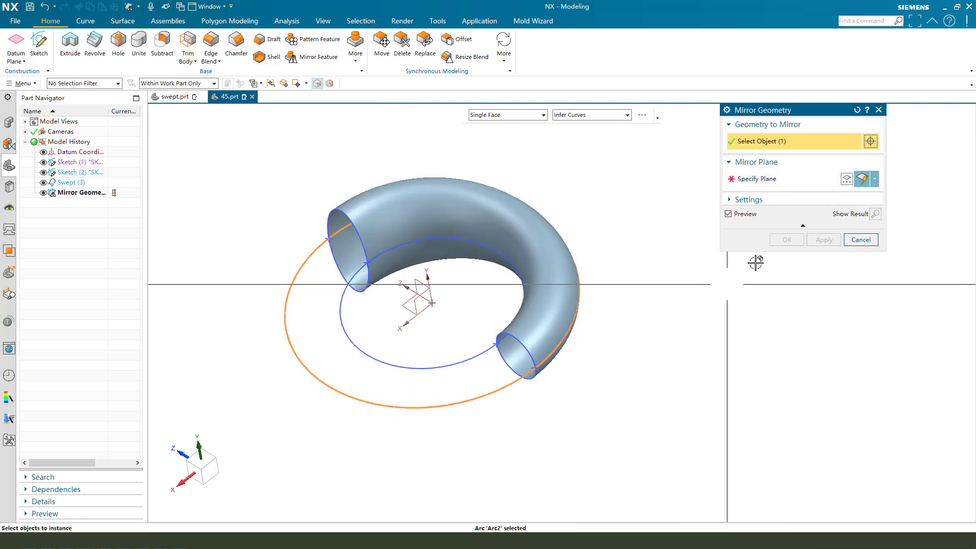
left_click(860, 239)
Mirror both half-rings about the YZ datum plane to complete the full ring
left_click(355, 53)
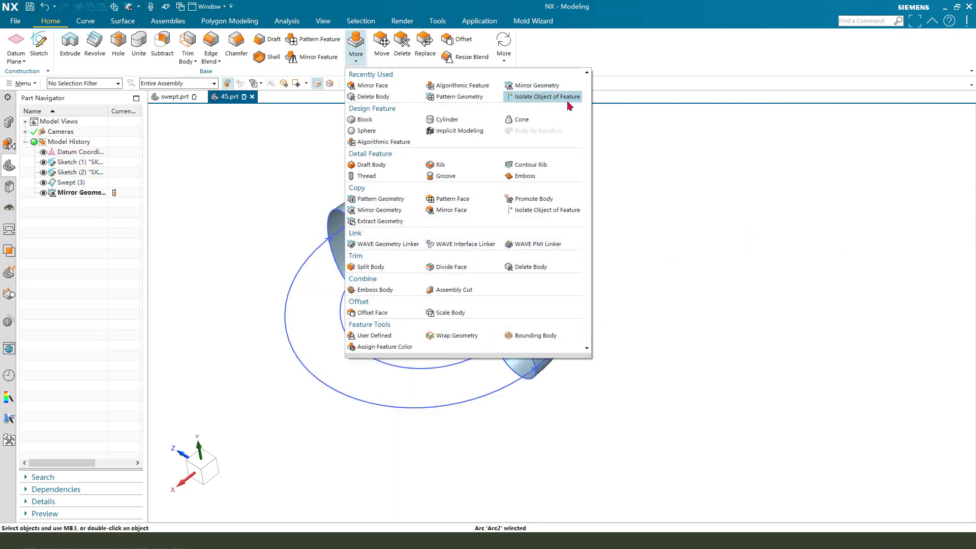
left_click(526, 92)
left_click(476, 254)
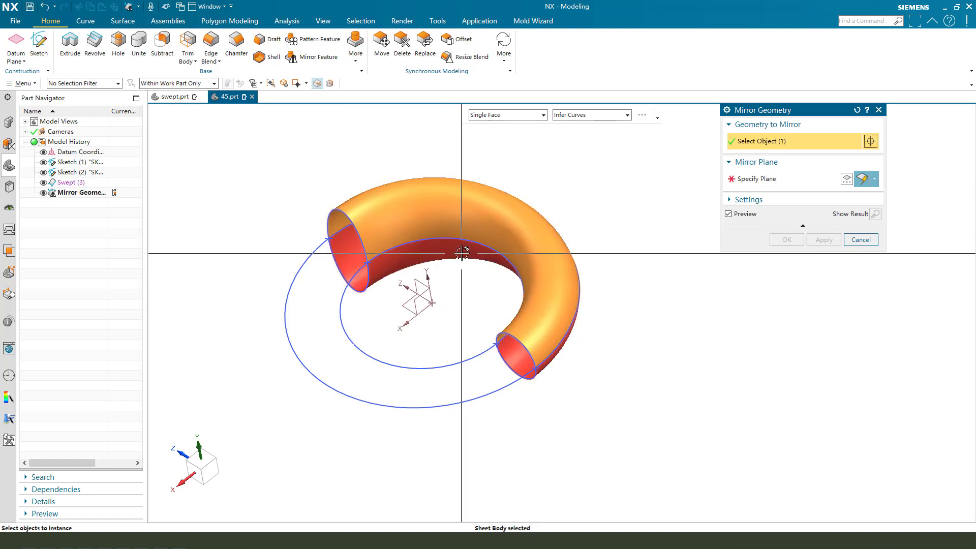
left_click(465, 267)
left_click(755, 178)
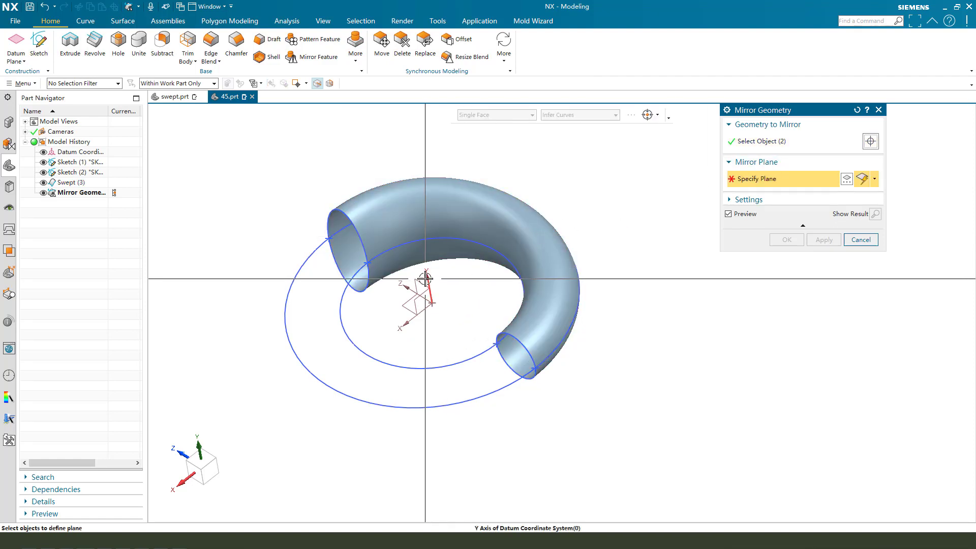
left_click(421, 299)
left_click(787, 239)
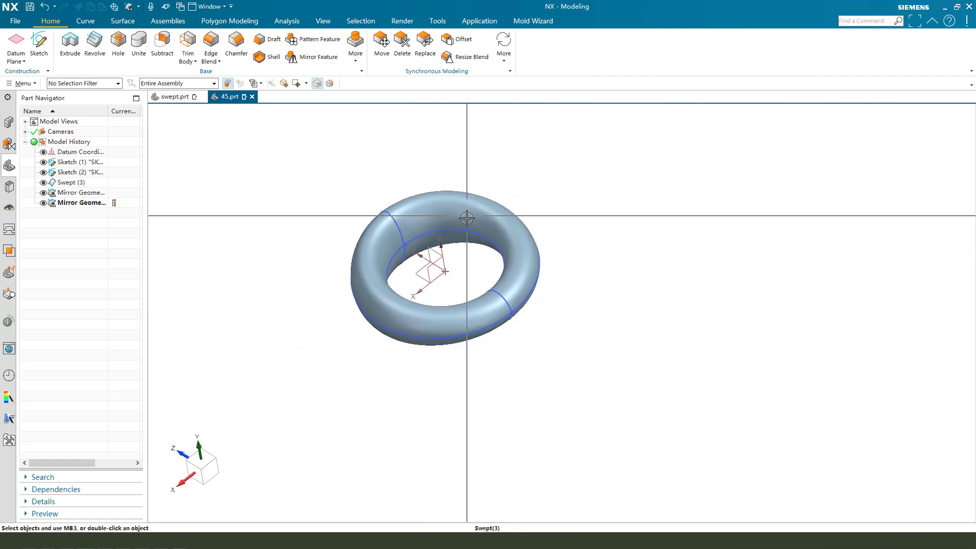
middle_click_drag(544, 232, 473, 166)
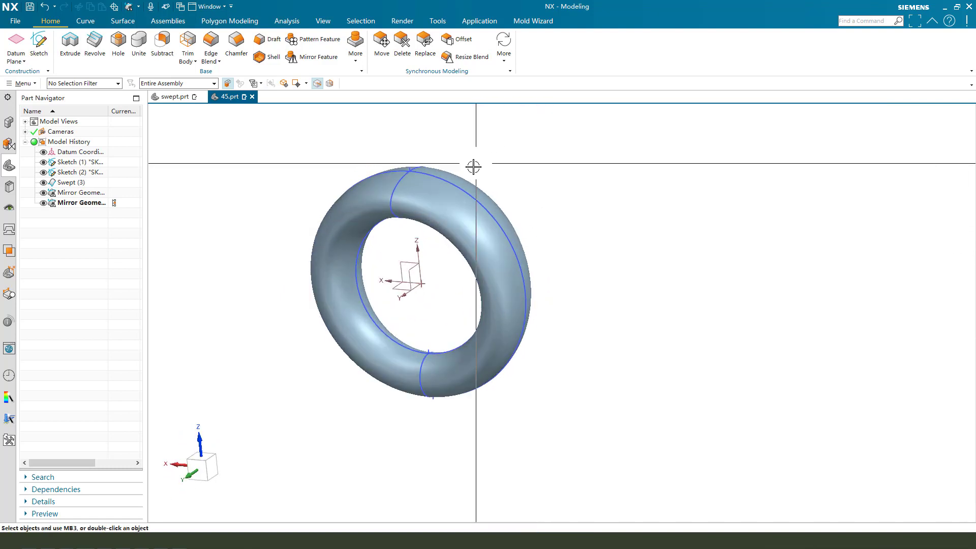
Sew the target sheet and remaining tool sheets into one body, Sew (7)
left_click(122, 20)
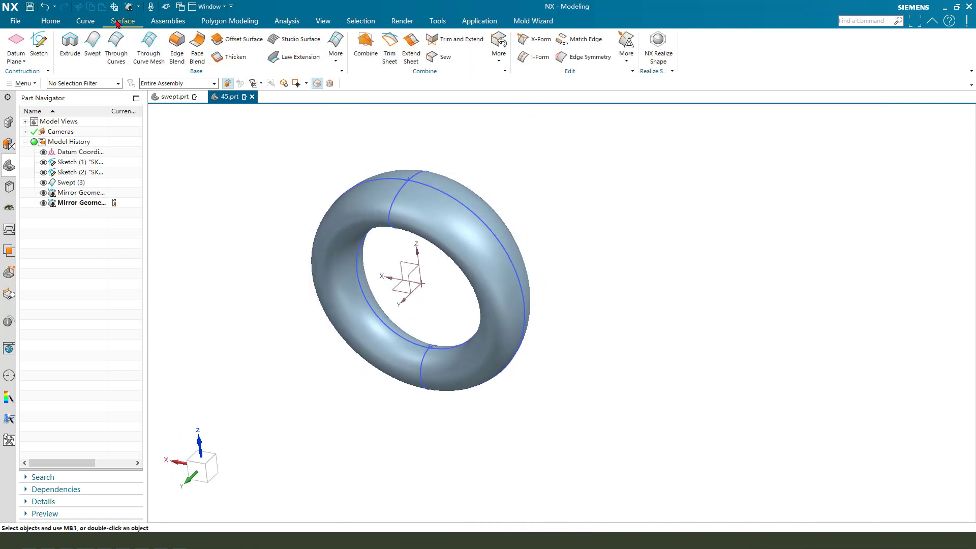
left_click(436, 61)
middle_click_drag(484, 189, 443, 188)
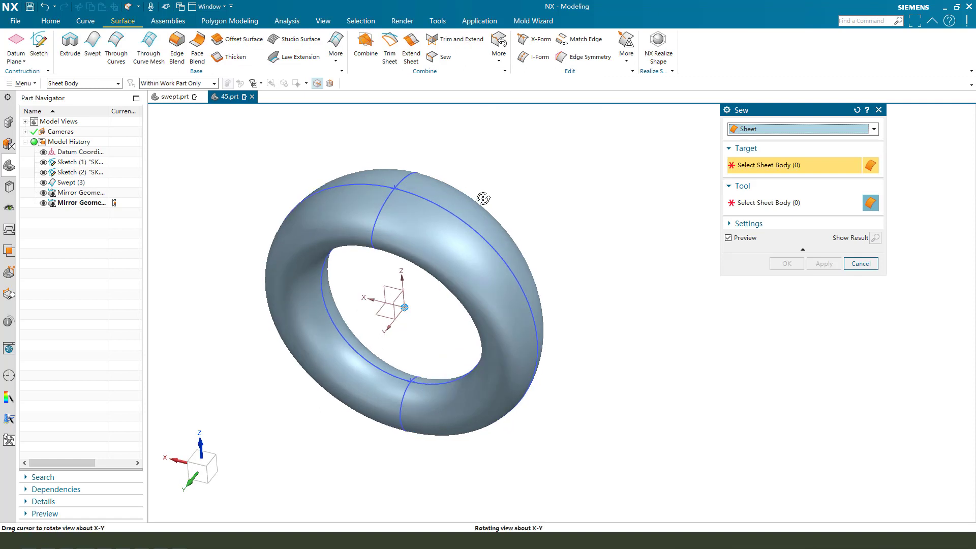
left_click(442, 188)
left_click(419, 221)
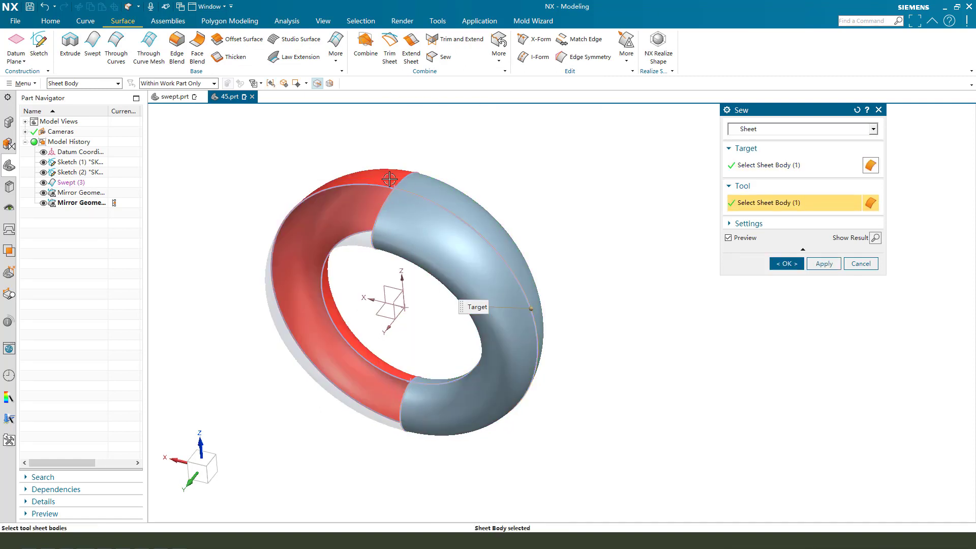
left_click(420, 211)
left_click(788, 264)
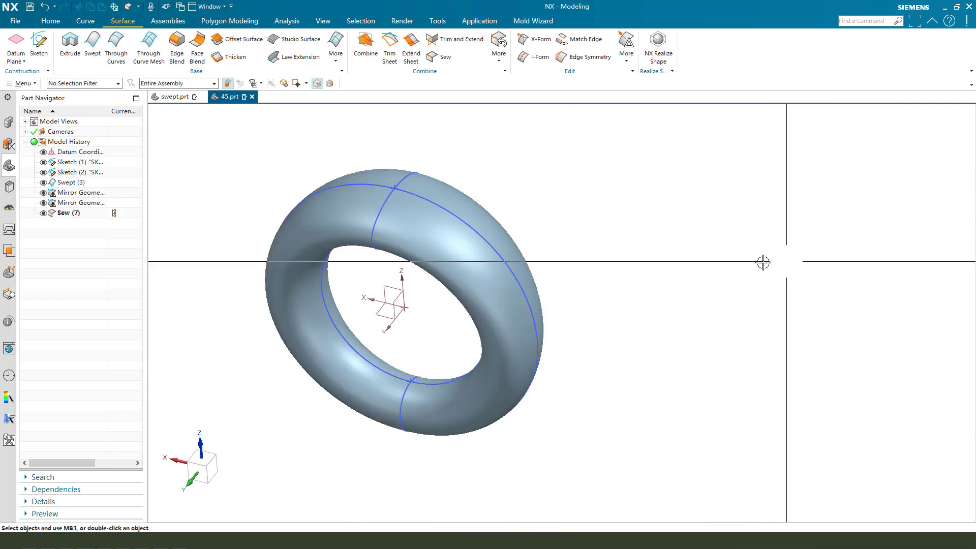
Hide the sketches and datum CSYS so only the sewn ring stays visible
key("ctrl+f")
key("ctrl+b")
left_click_drag(709, 364, 298, 157)
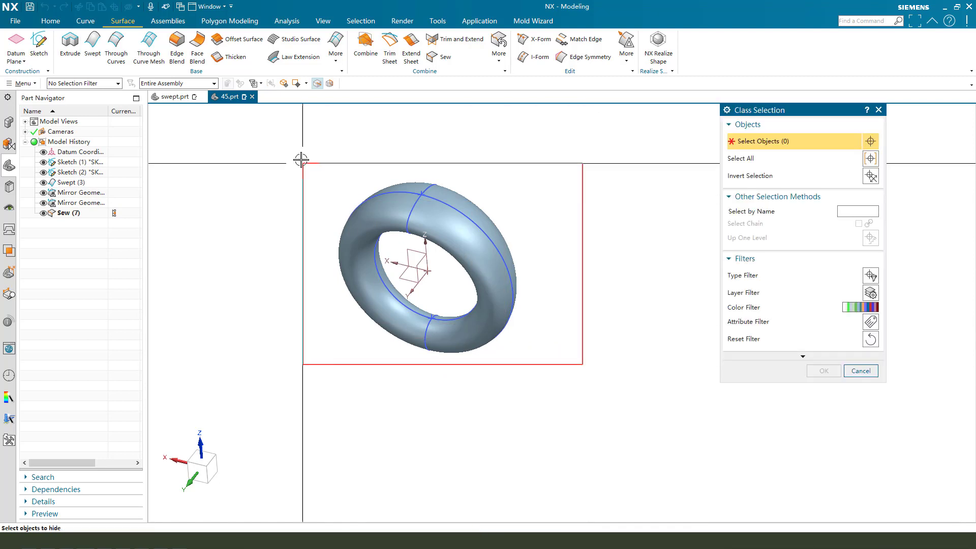
scroll(457, 240, "up", 2)
middle_click(583, 274)
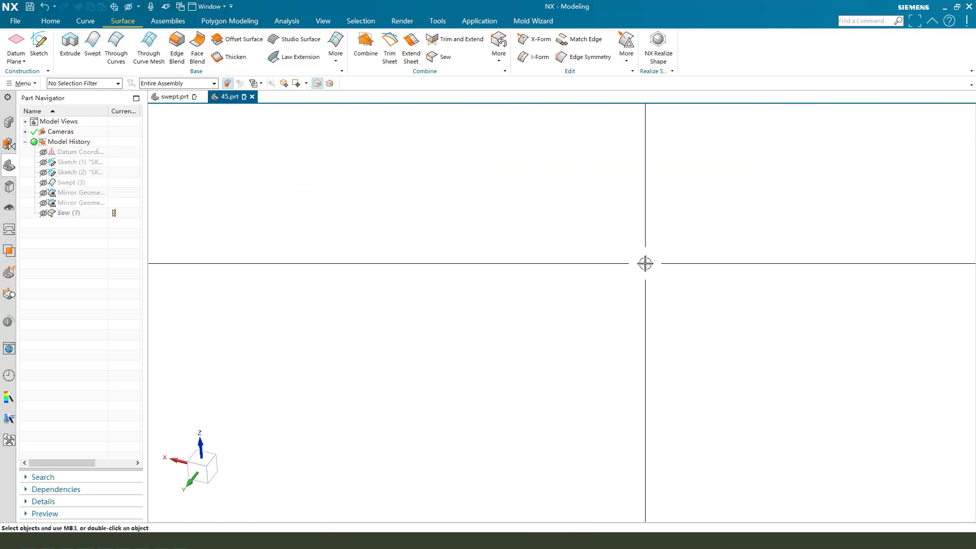
key("ctrl+shift+b")
key("ctrl+b")
middle_click(591, 266)
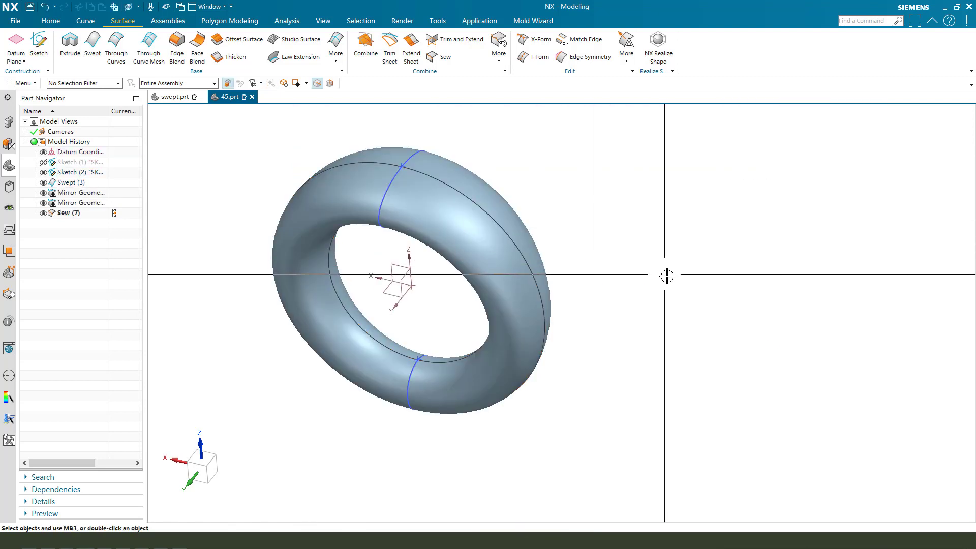
key("ctrl+b")
left_click(480, 220)
middle_click(628, 262)
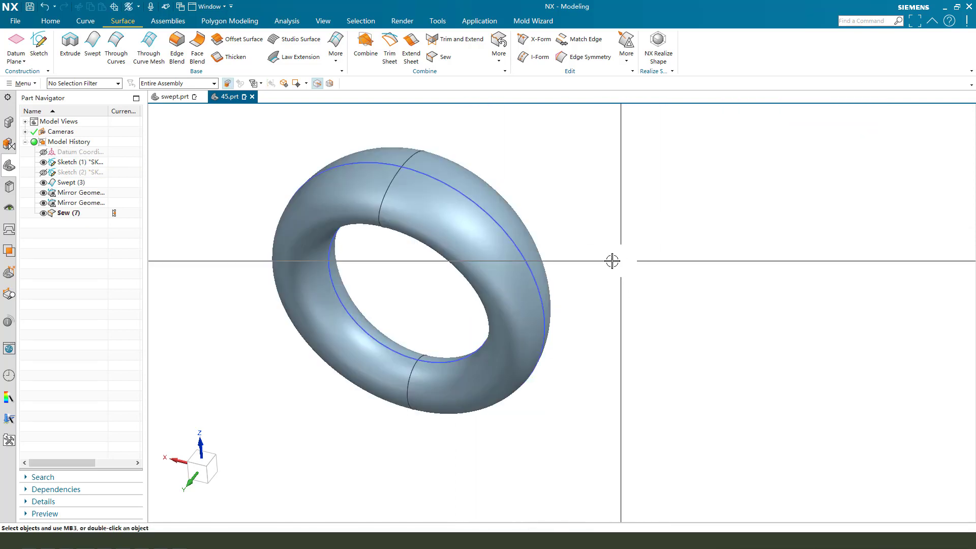
key("ctrl+b")
middle_click(610, 260)
left_click(512, 256)
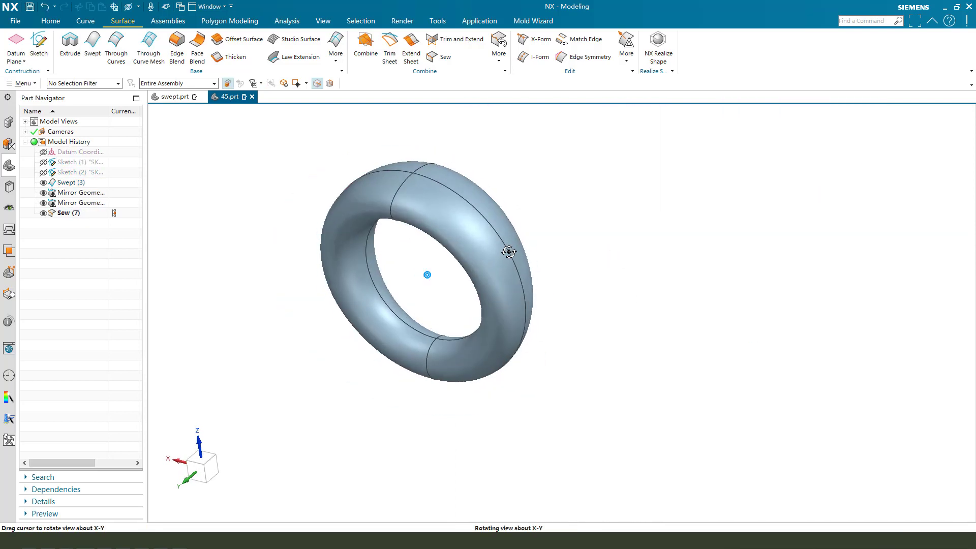
Recolour the ring body yellow through Edit Object Display
key("ctrl+b")
left_click(496, 229)
middle_click(606, 229)
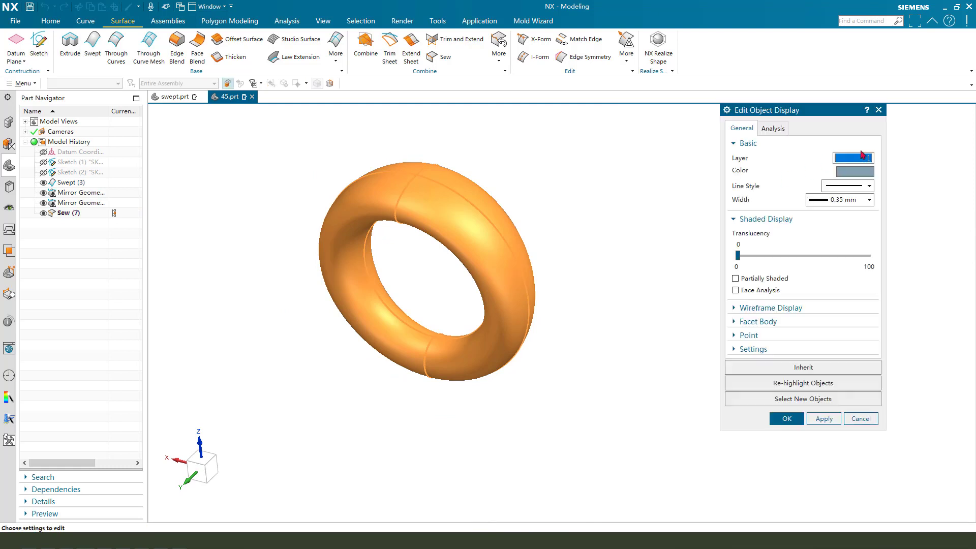
left_click(855, 172)
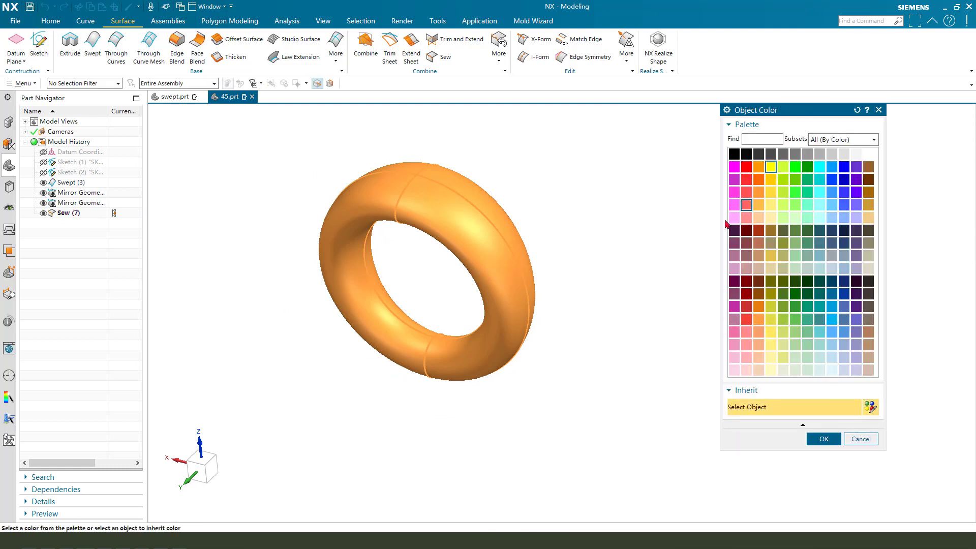
middle_click(674, 239)
left_click(786, 418)
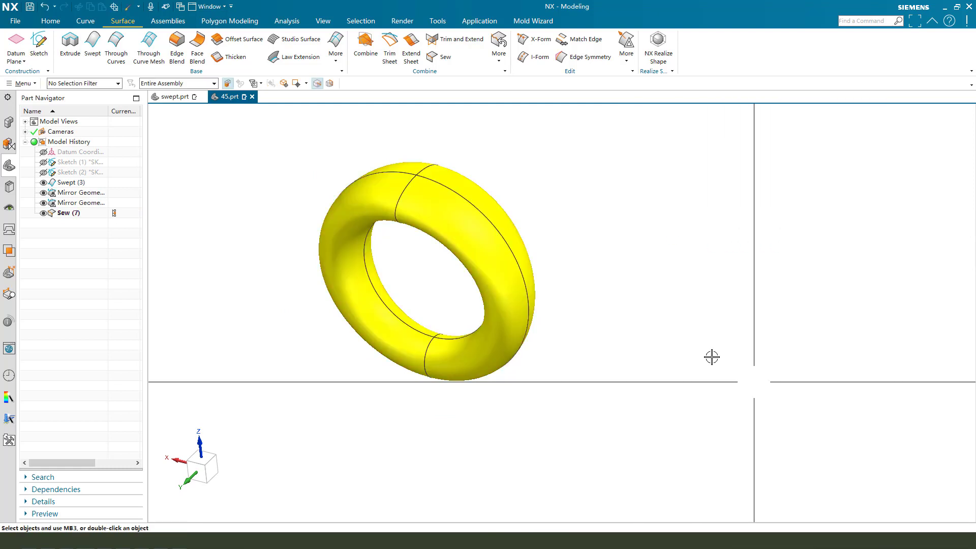
Switch to Shaded rendering and view the yellow ring flat, edge-on and obliquely
left_click(688, 291)
mouse_move(503, 294)
middle_mouse_down()
mouse_move(514, 242)
mouse_move(503, 191)
mouse_move(522, 255)
mouse_move(606, 244)
mouse_move(518, 276)
middle_mouse_up()
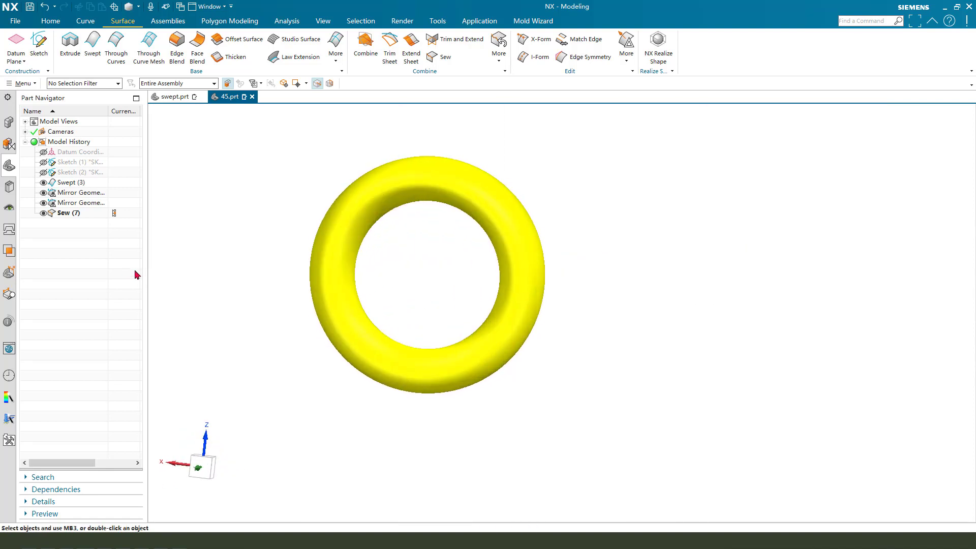
mouse_move(452, 318)
middle_mouse_down()
mouse_move(427, 291)
mouse_move(344, 311)
mouse_move(433, 299)
middle_mouse_up()
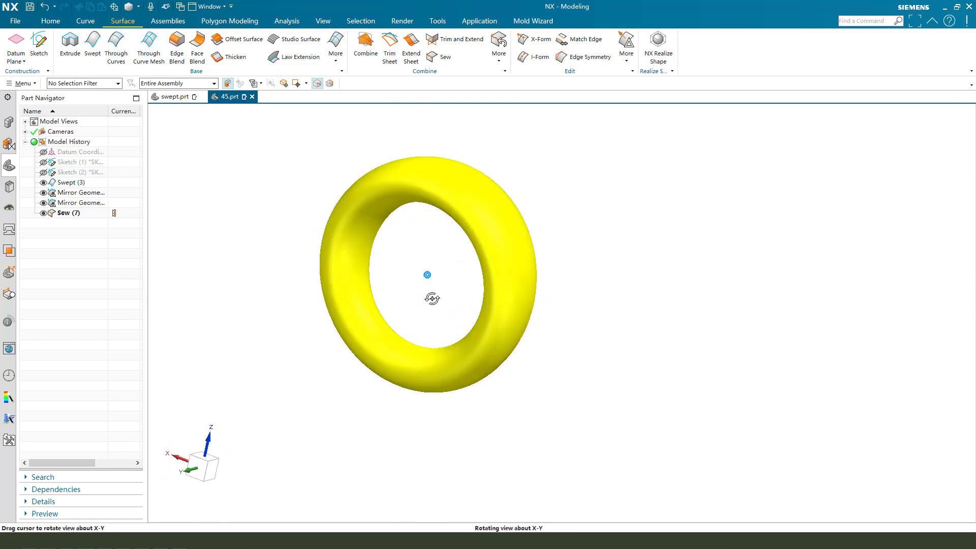
middle_click_drag(475, 275, 468, 342)
middle_click_drag(457, 291, 407, 302)
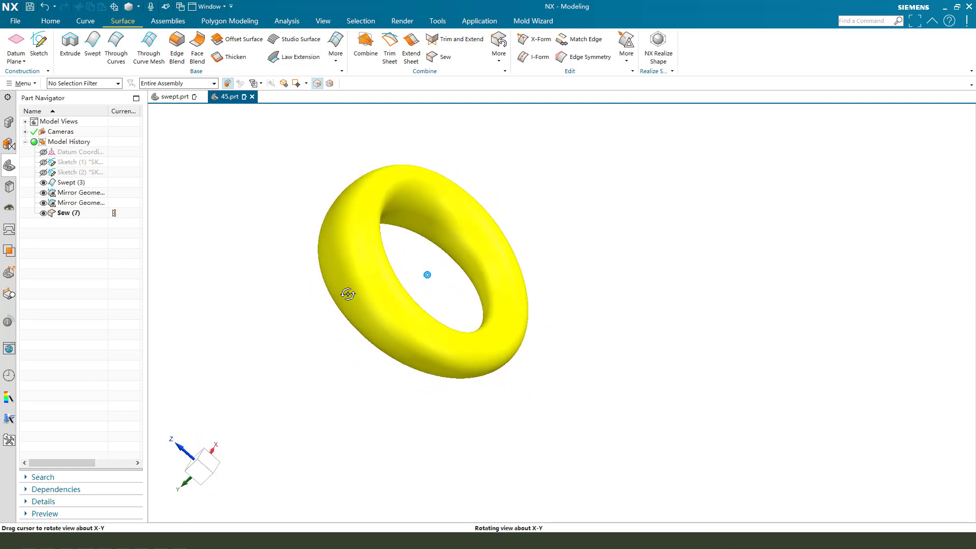
middle_click_drag(433, 279, 586, 254)
middle_click_drag(562, 296, 553, 243)
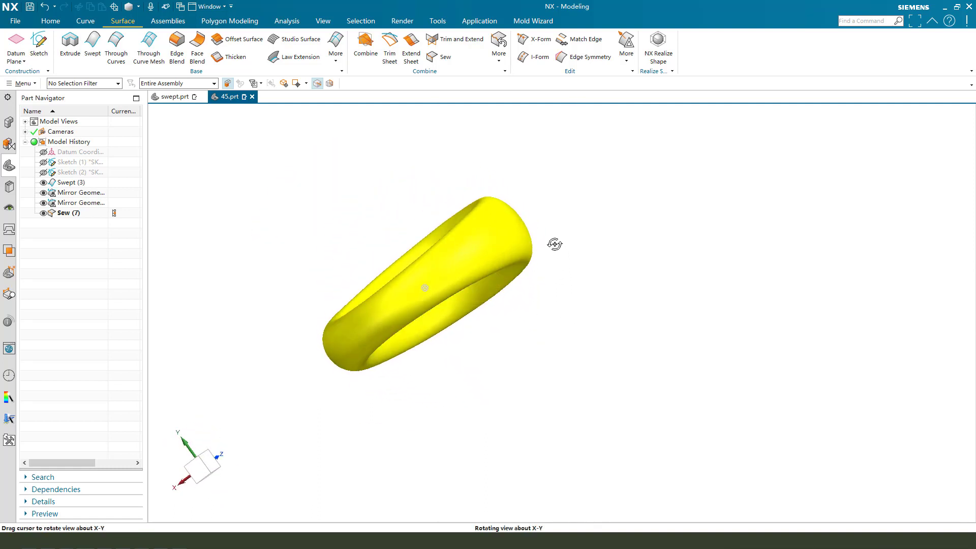